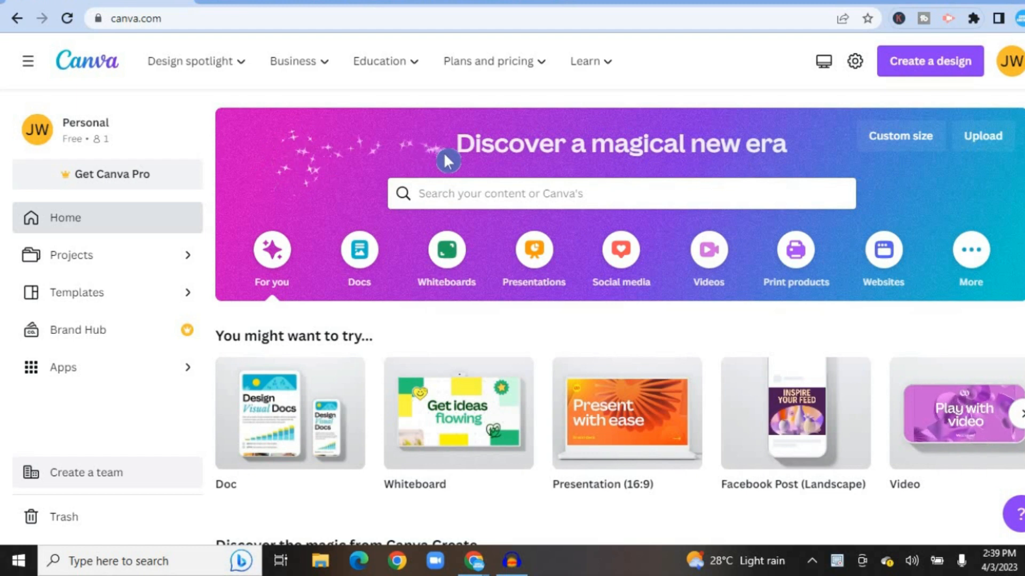
- Search the templates for "newsletter" and open the Email Newsletter category
{"action": "left_click", "coordinate": [455, 187]}
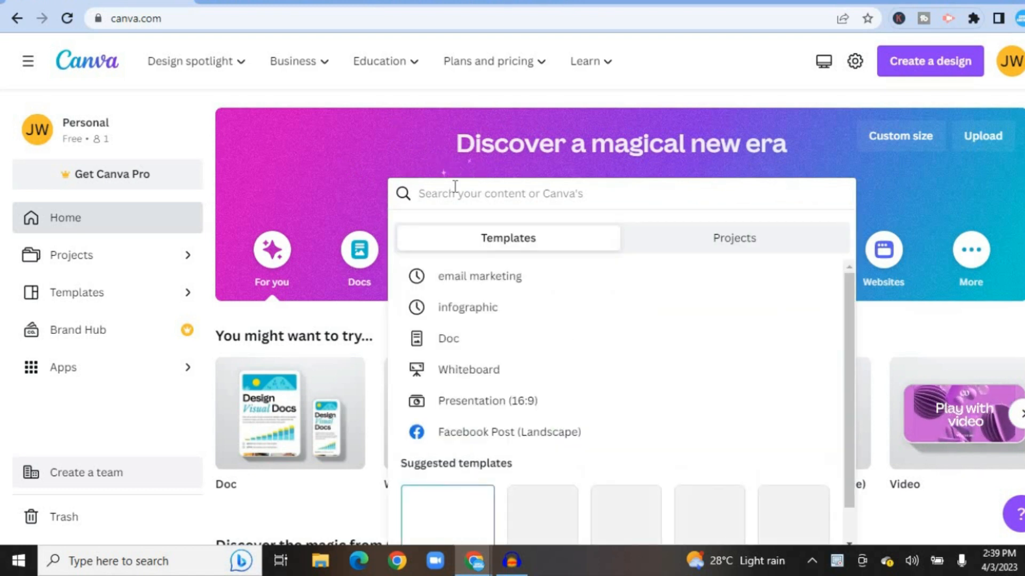
{"action": "type", "text": "news"}
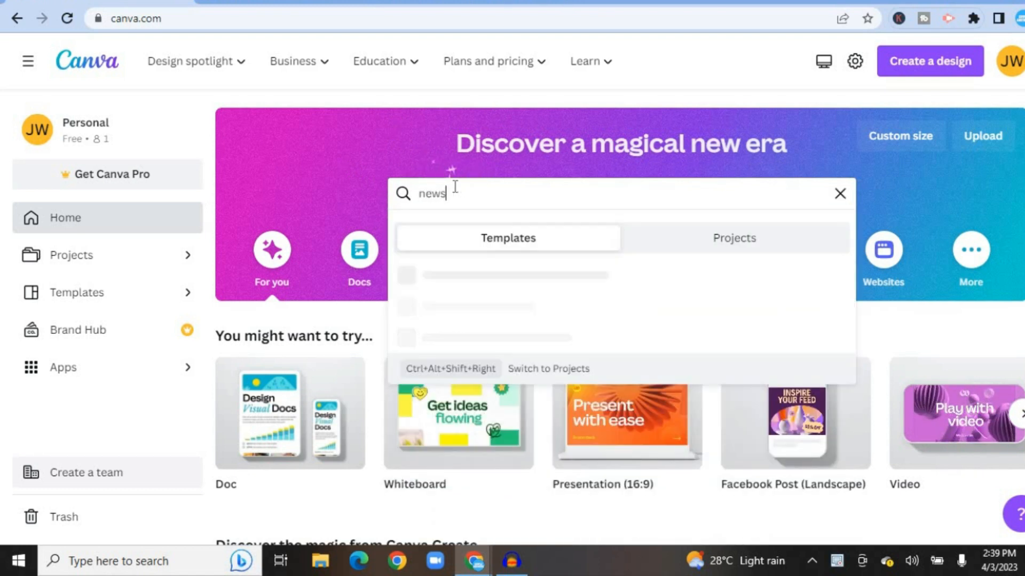
{"action": "type", "text": "letter"}
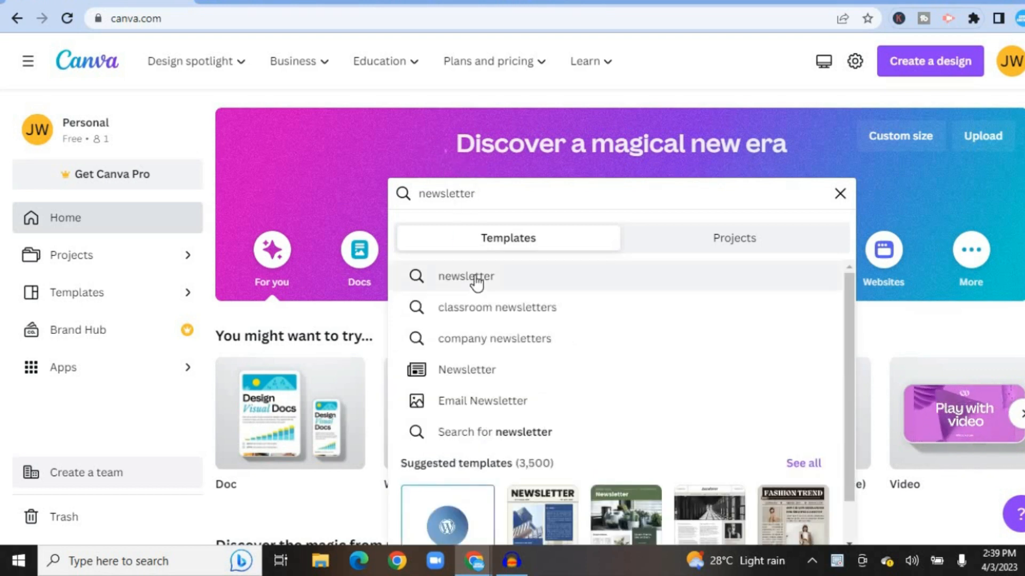
{"action": "left_click", "coordinate": [469, 401]}
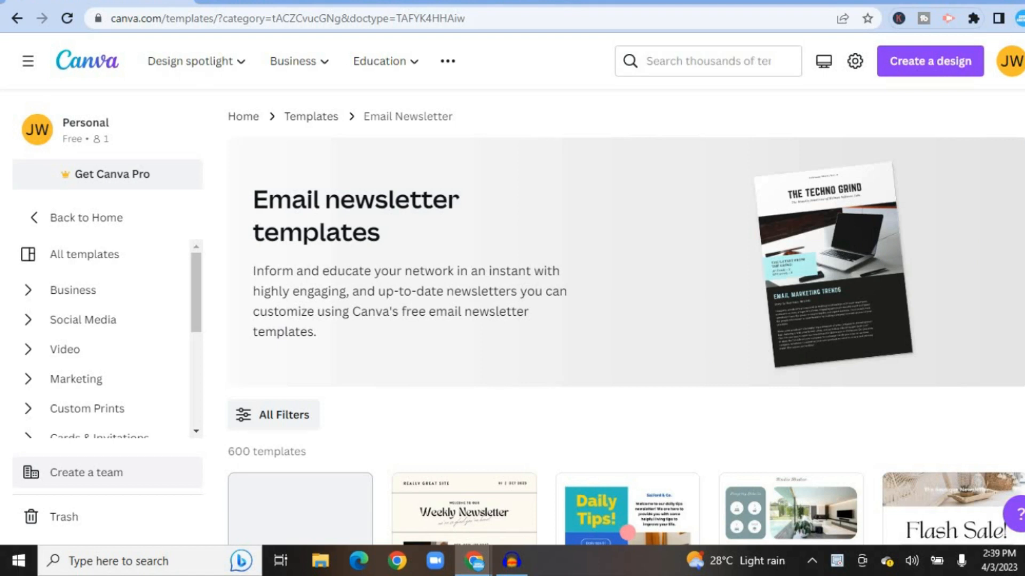
- Browse the email newsletter templates and open the Light Green Fashion Email Newsletter template for customizing
{"action": "scroll", "coordinate": [626, 317], "scroll_direction": "down", "scroll_amount": 5}
{"action": "scroll", "coordinate": [626, 317], "scroll_direction": "up", "scroll_amount": 3}
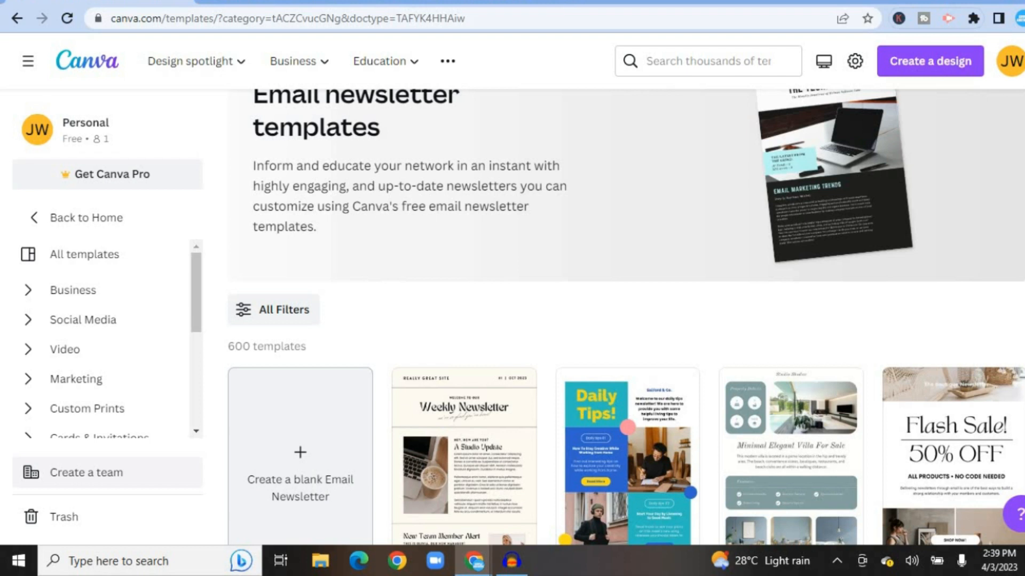
{"action": "scroll", "coordinate": [626, 317], "scroll_direction": "down", "scroll_amount": 3}
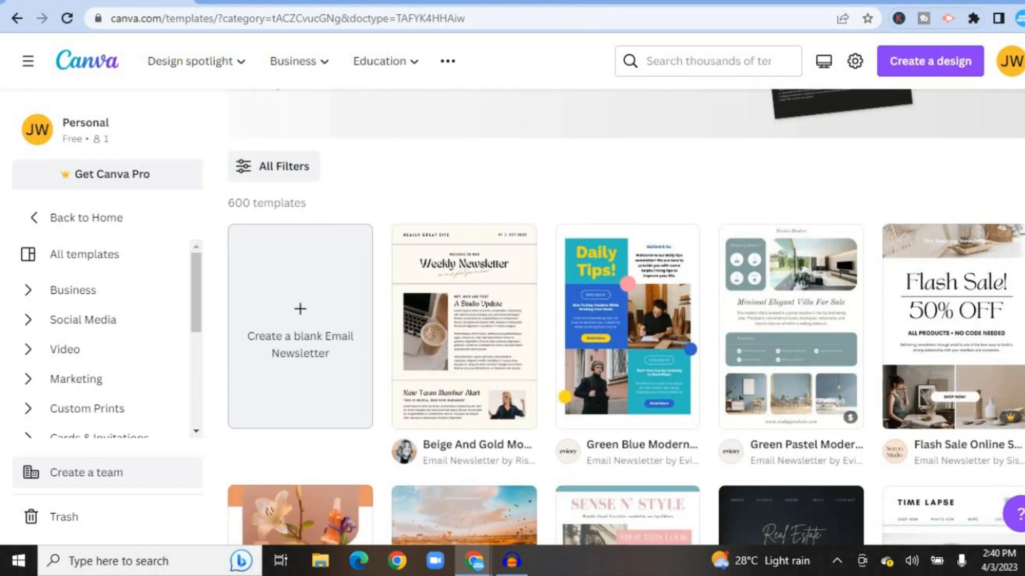
{"action": "scroll", "coordinate": [626, 317], "scroll_direction": "down", "scroll_amount": 1}
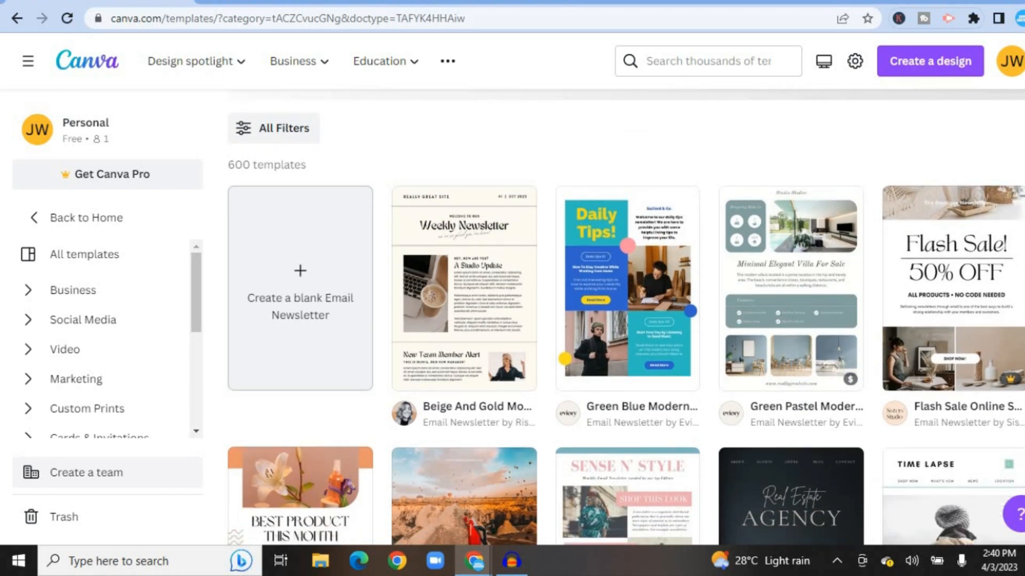
{"action": "scroll", "coordinate": [626, 317], "scroll_direction": "down", "scroll_amount": 1}
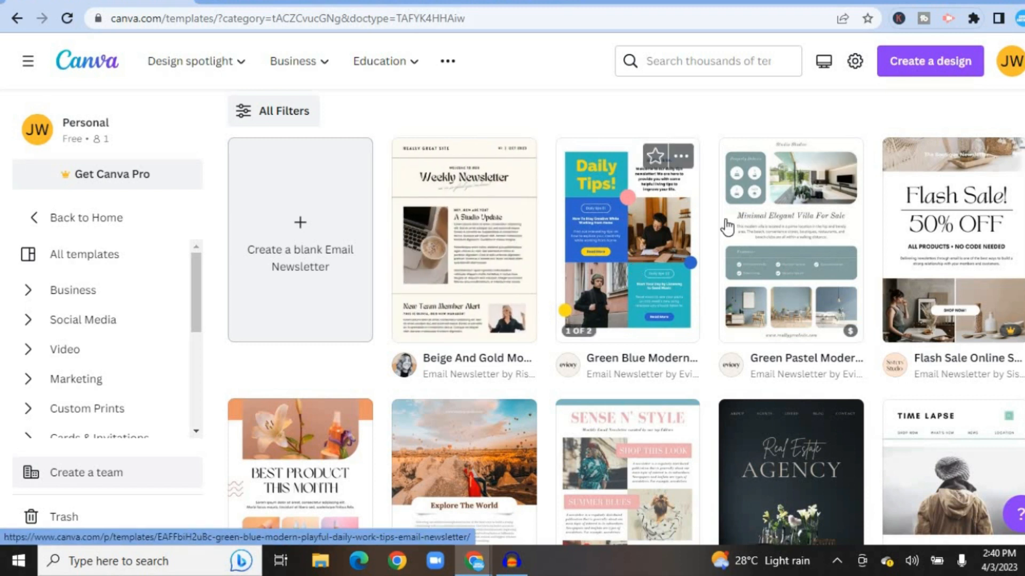
{"action": "scroll", "coordinate": [388, 331], "scroll_direction": "down", "scroll_amount": 4}
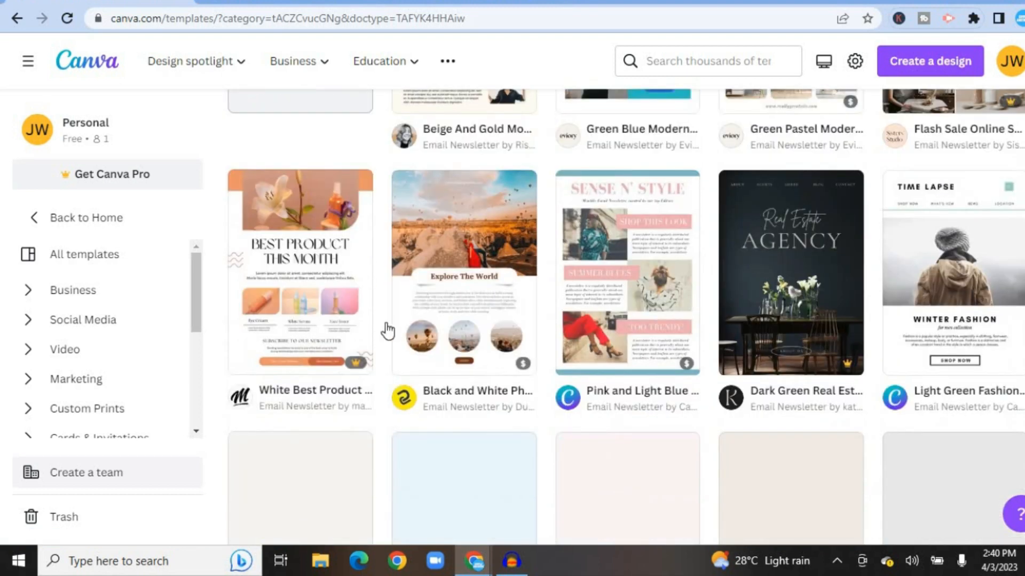
{"action": "mouse_move", "coordinate": [351, 369]}
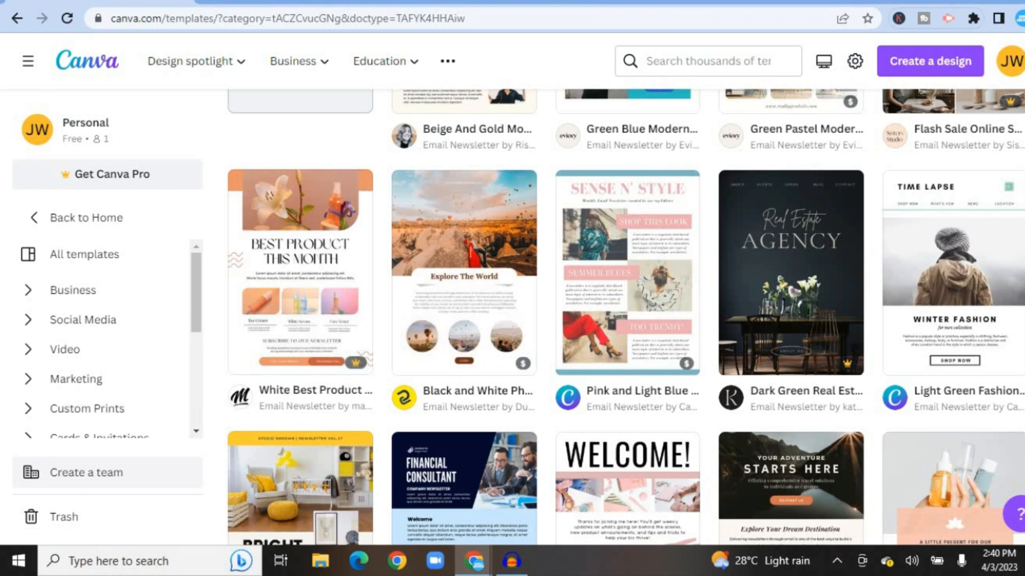
{"action": "scroll", "coordinate": [626, 317], "scroll_direction": "down", "scroll_amount": 2}
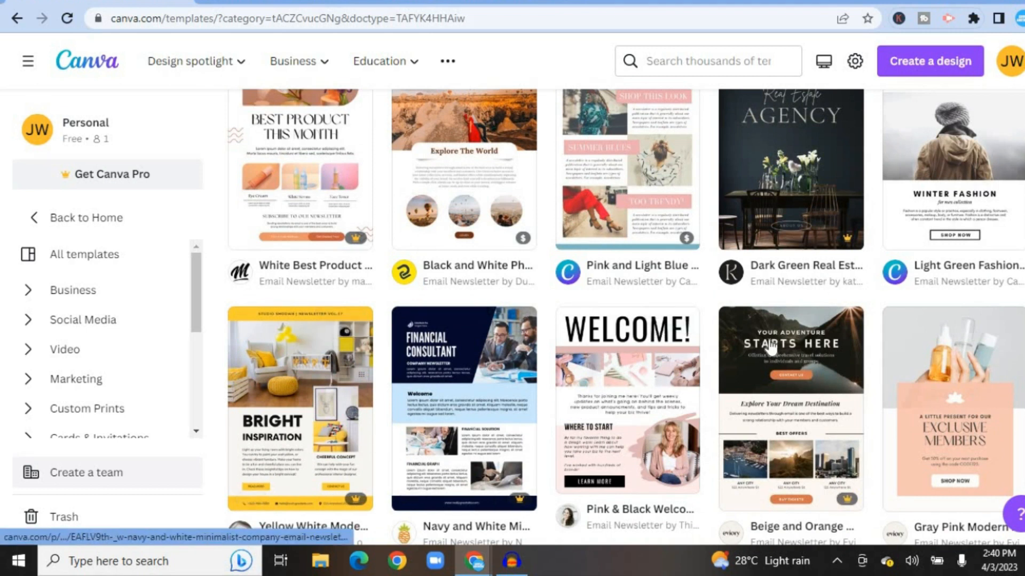
{"action": "left_click", "coordinate": [966, 194]}
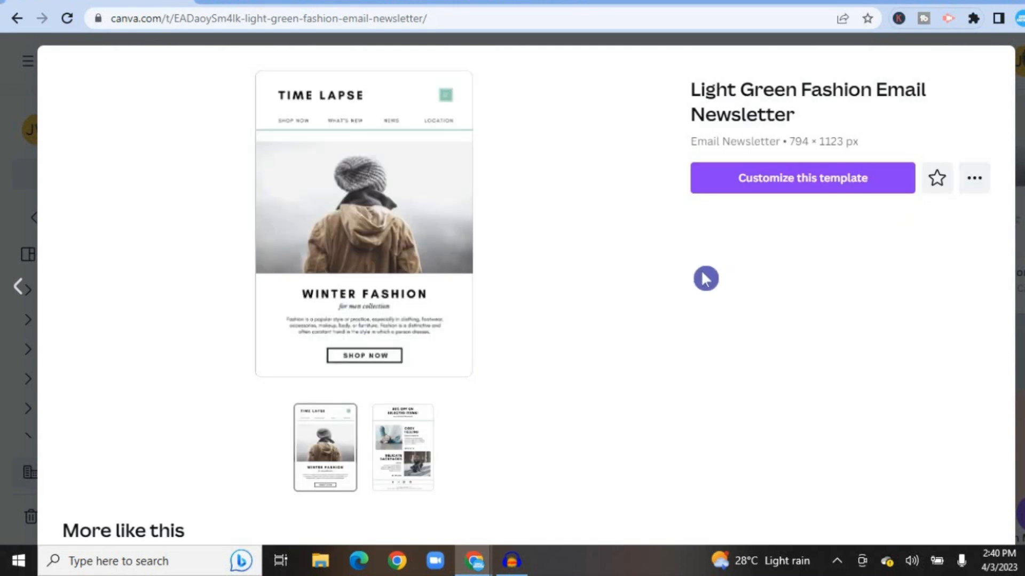
{"action": "left_click", "coordinate": [783, 191]}
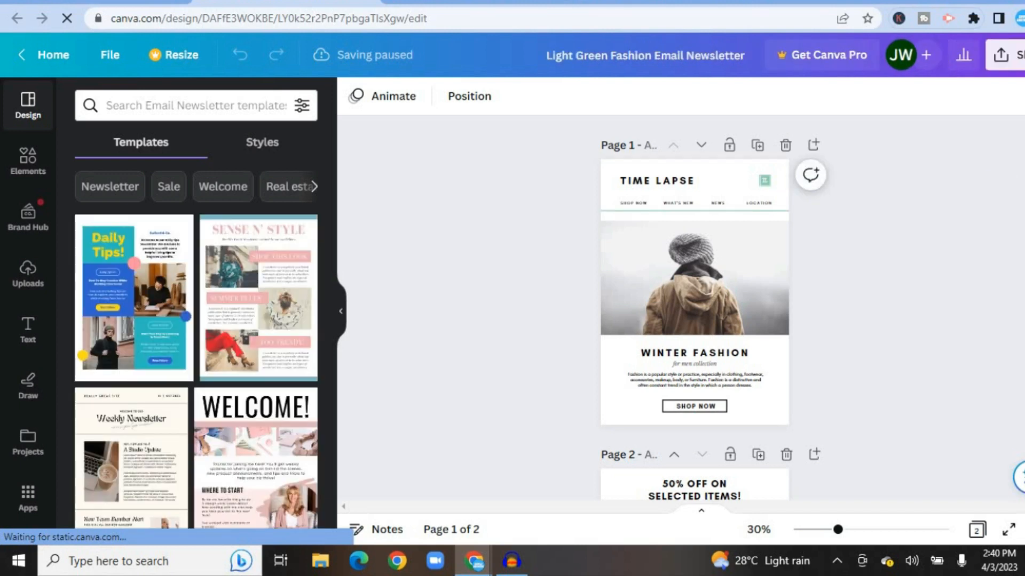
- Apply the recently used blue gradient as the background of page 1
{"action": "left_click", "coordinate": [710, 192]}
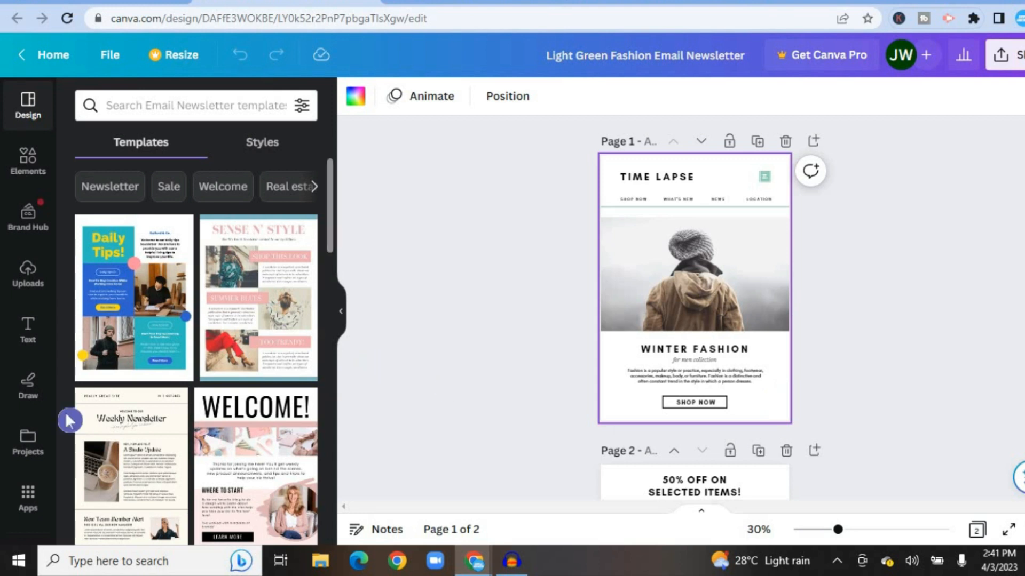
{"action": "left_click", "coordinate": [34, 275]}
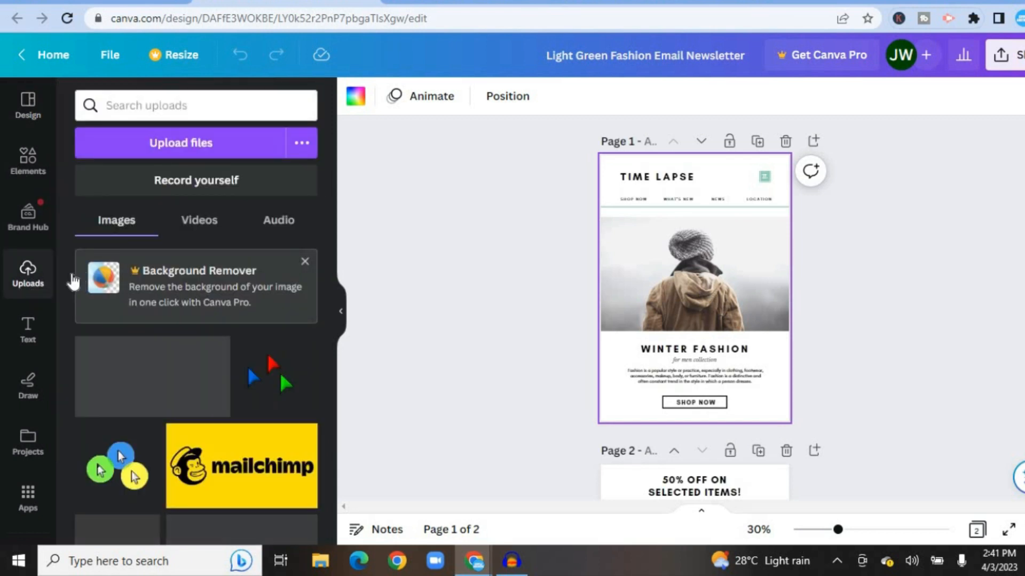
{"action": "scroll", "coordinate": [50, 363], "scroll_direction": "down", "scroll_amount": 2}
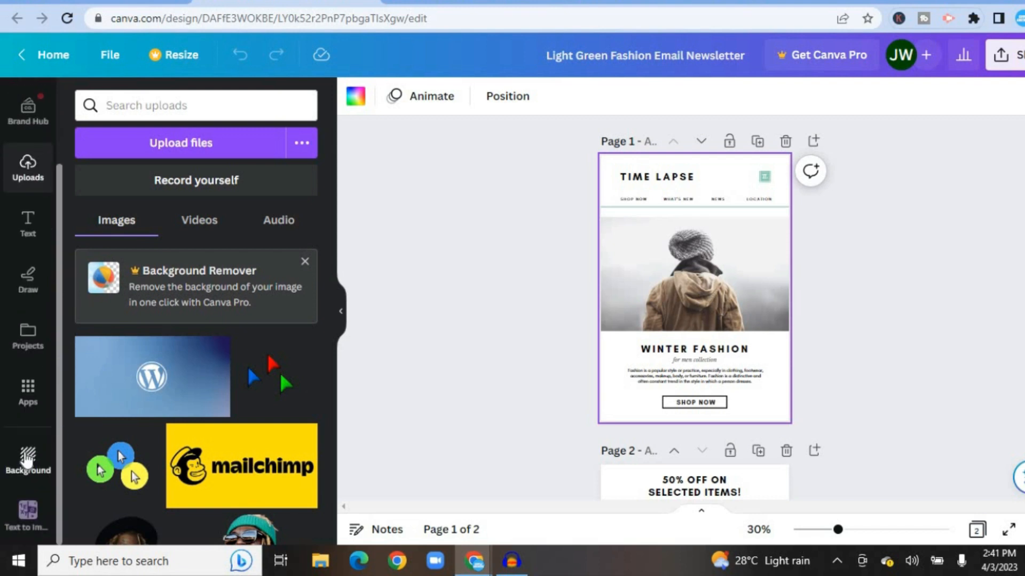
{"action": "left_click", "coordinate": [26, 459]}
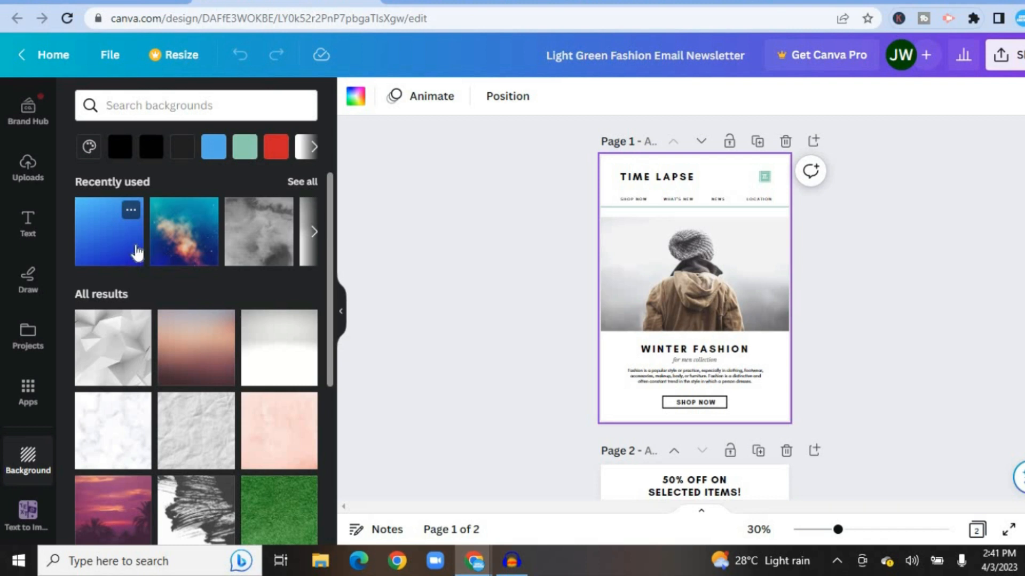
{"action": "left_click_drag", "start_coordinate": [122, 251], "coordinate": [667, 252]}
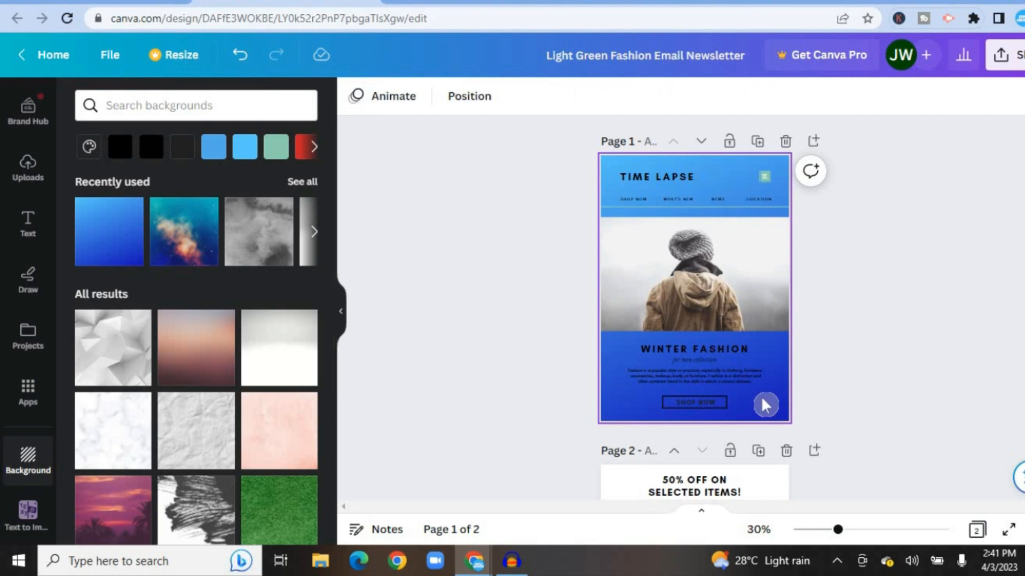
- Replace the TIME LAPSE heading on page 1 with "SIMPLE ANSWERS"
{"action": "left_click", "coordinate": [641, 178]}
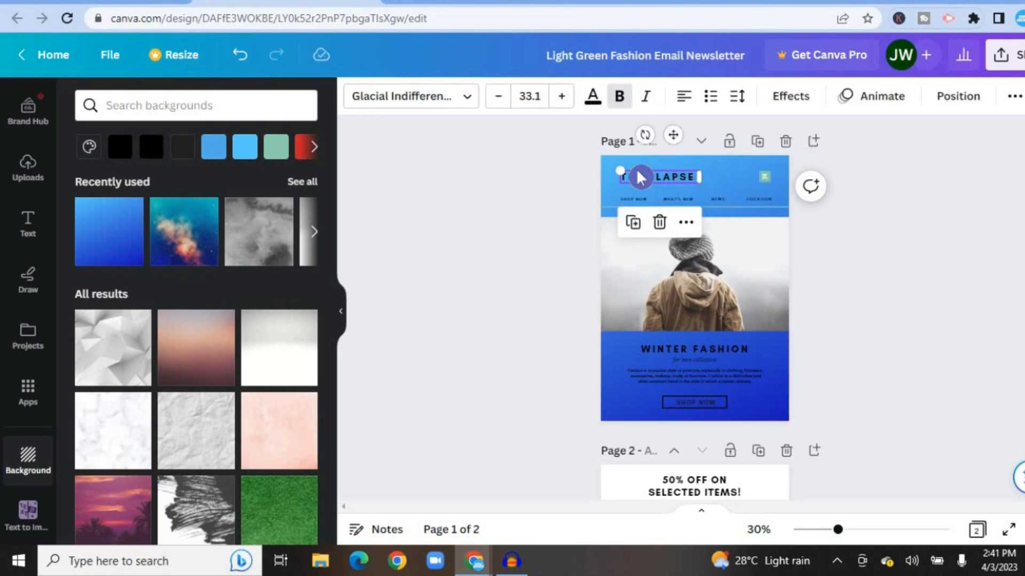
{"action": "double_click", "coordinate": [652, 174]}
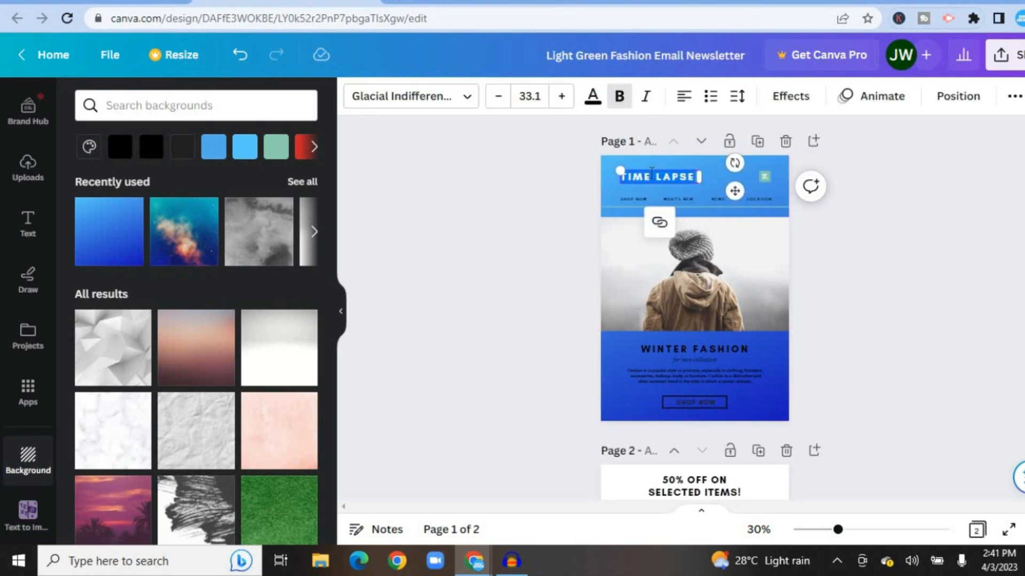
{"action": "type", "text": "SIMPL"}
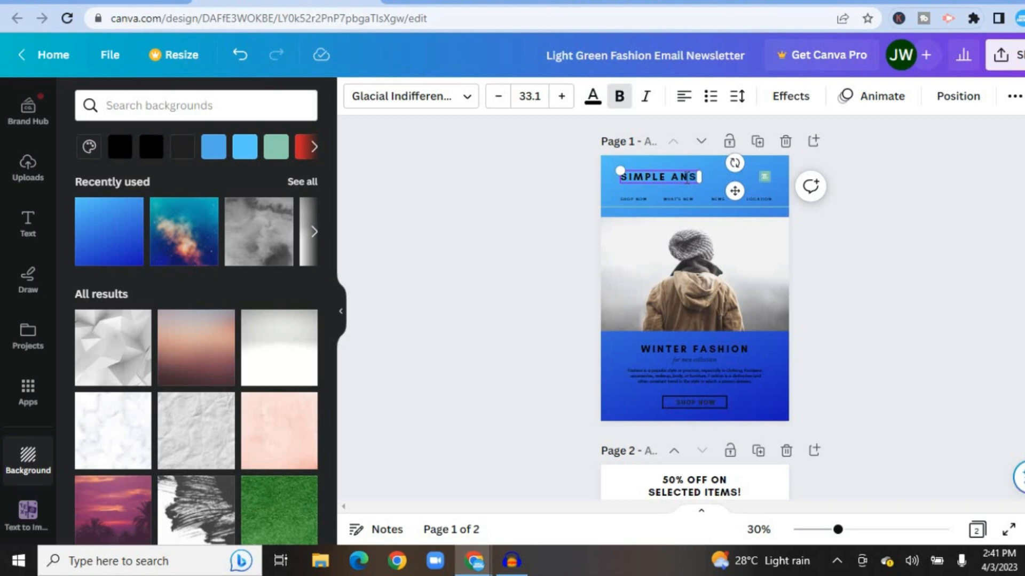
{"action": "type", "text": "E ANSWERS"}
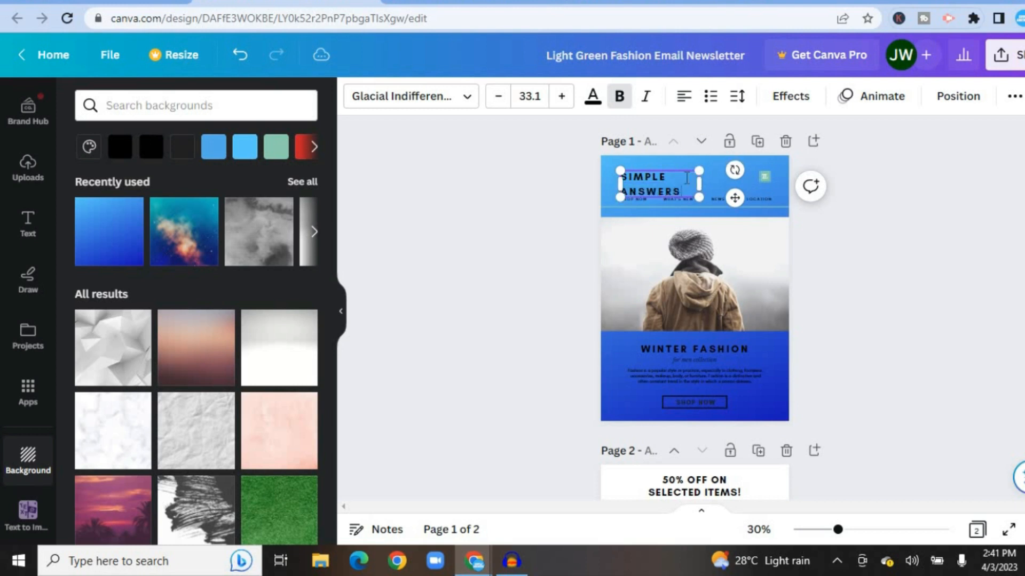
- Set the SIMPLE ANSWERS heading to Libre Baskerville at size 28 and widen its text box slightly
{"action": "left_click_drag", "start_coordinate": [699, 183], "coordinate": [613, 174]}
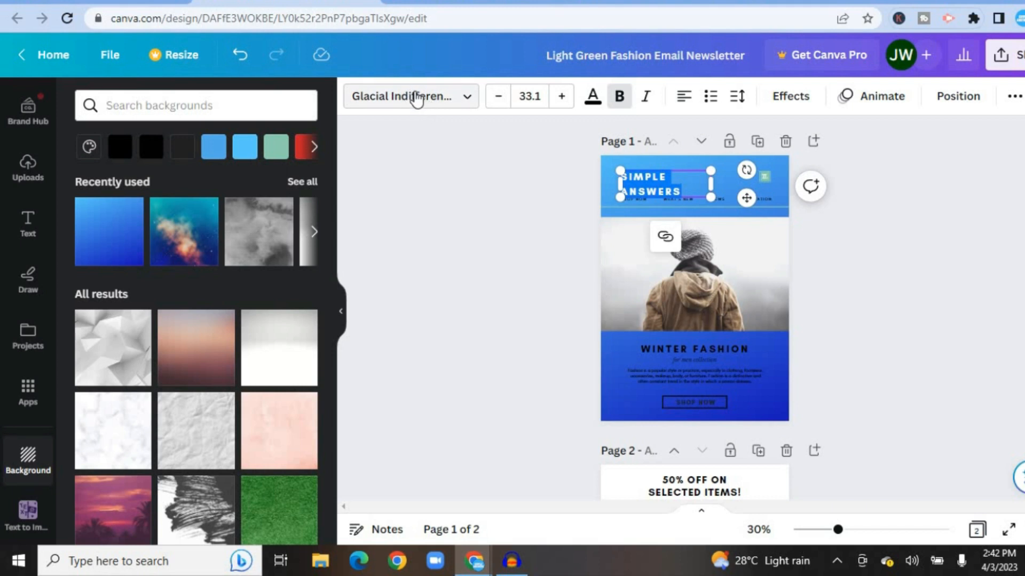
{"action": "left_click", "coordinate": [416, 98]}
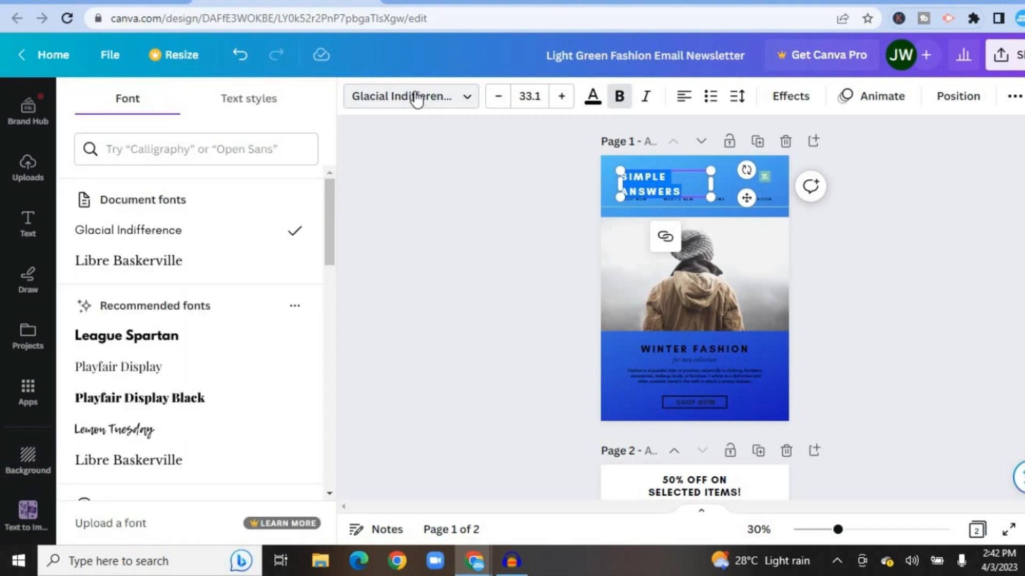
{"action": "left_click", "coordinate": [190, 266]}
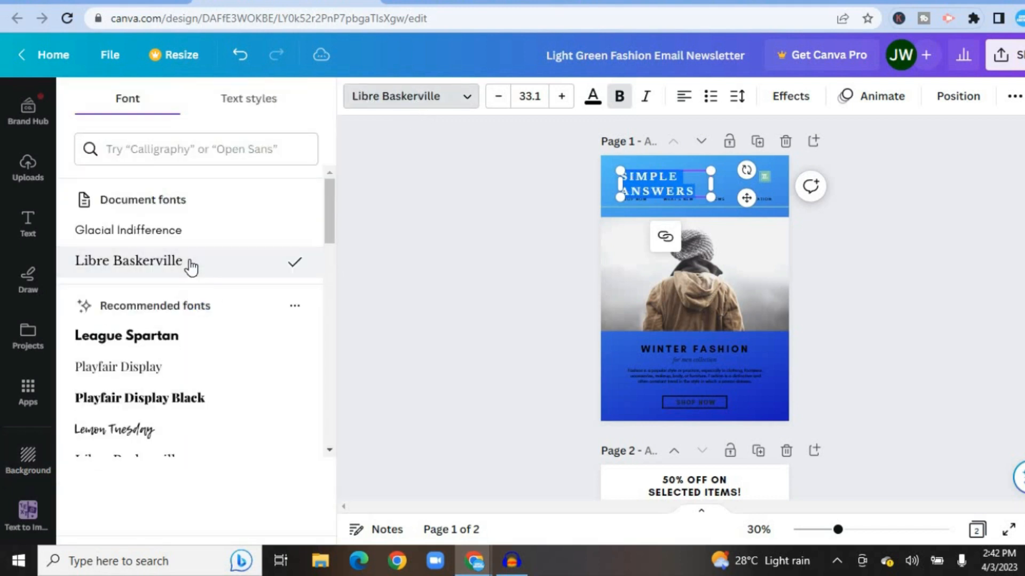
{"action": "left_click", "coordinate": [536, 97]}
{"action": "left_click_drag", "start_coordinate": [609, 194], "coordinate": [601, 267]}
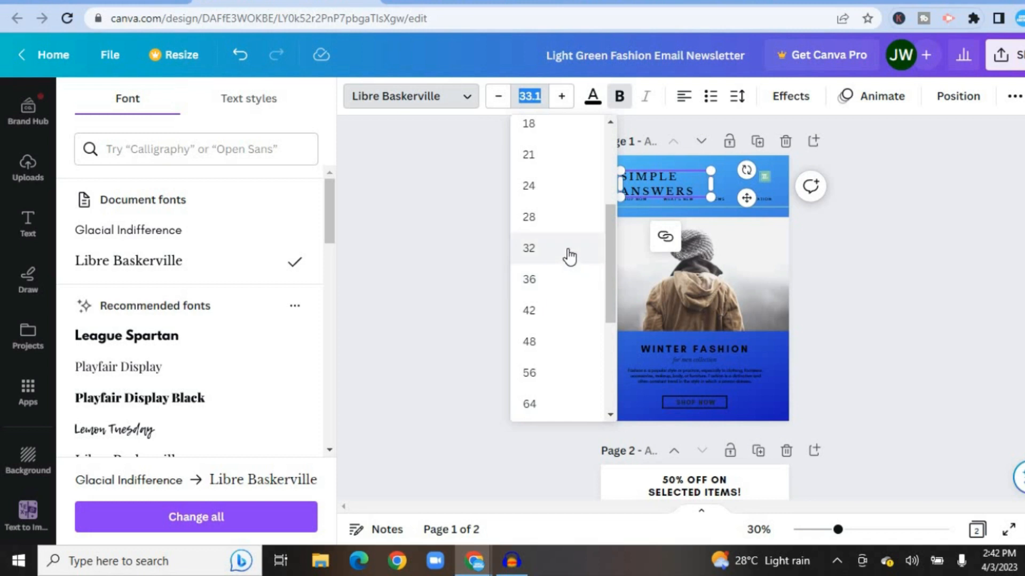
{"action": "left_click", "coordinate": [557, 226]}
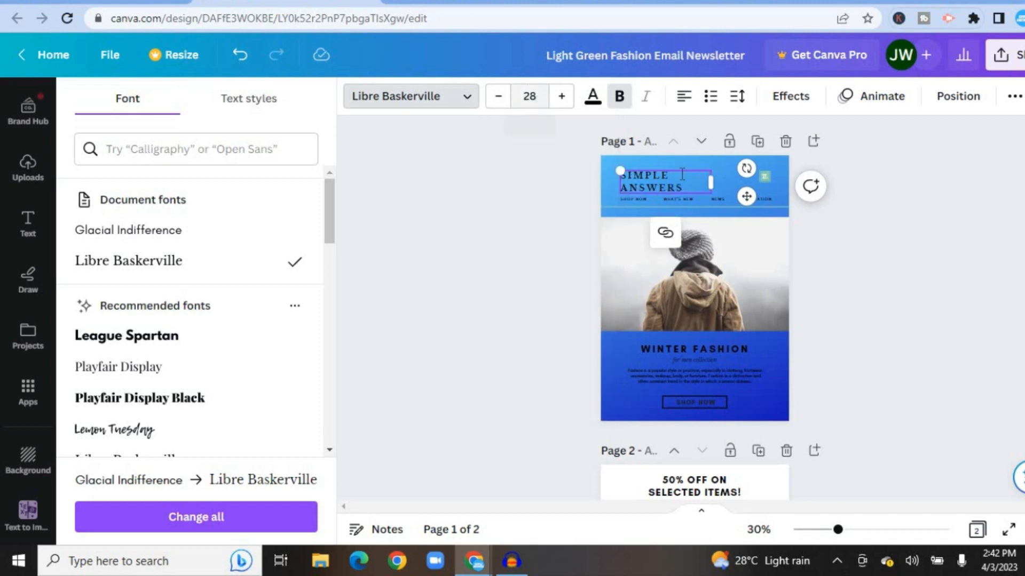
{"action": "left_click_drag", "start_coordinate": [711, 182], "coordinate": [724, 182]}
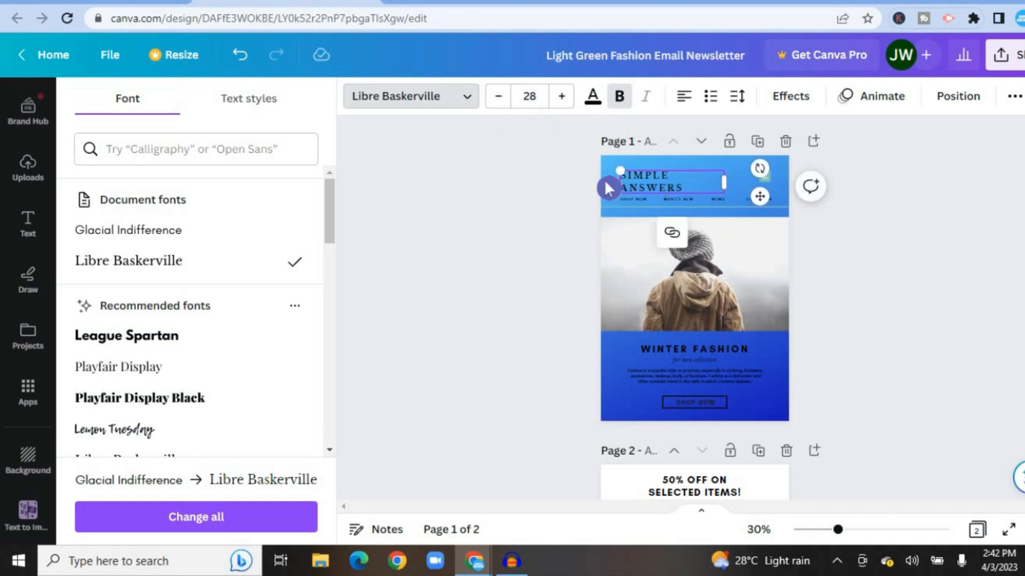
- View the link entry for the SHOP NOW text on page 1 and close it without adding a link
{"action": "left_click", "coordinate": [635, 209]}
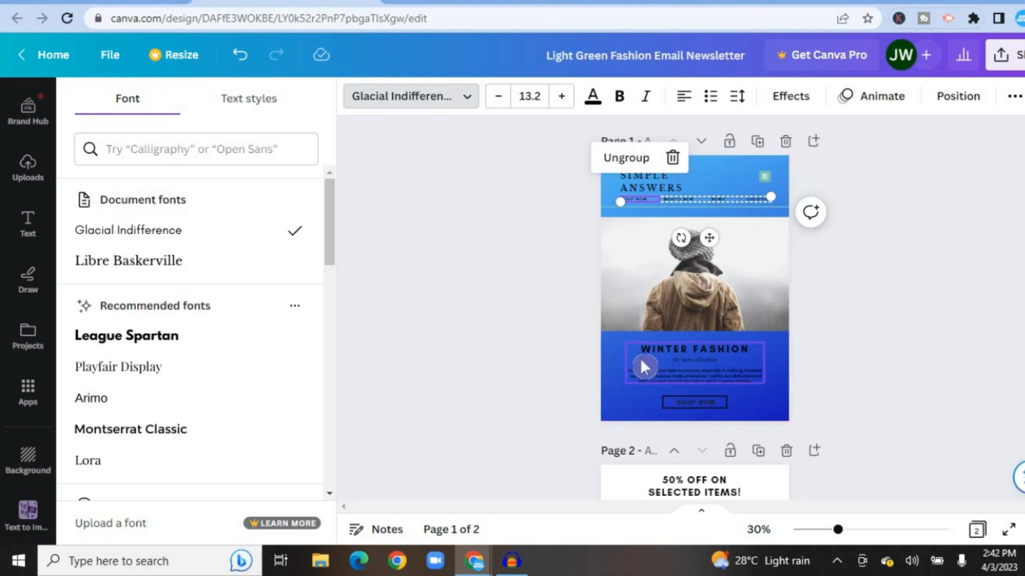
{"action": "left_click", "coordinate": [702, 403]}
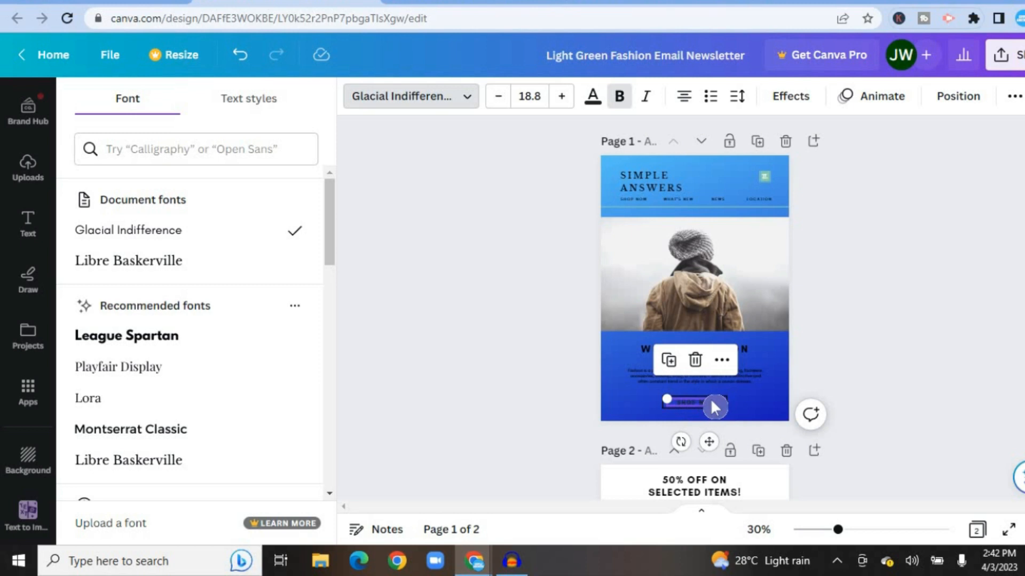
{"action": "left_click", "coordinate": [723, 362]}
{"action": "mouse_move", "coordinate": [724, 366]}
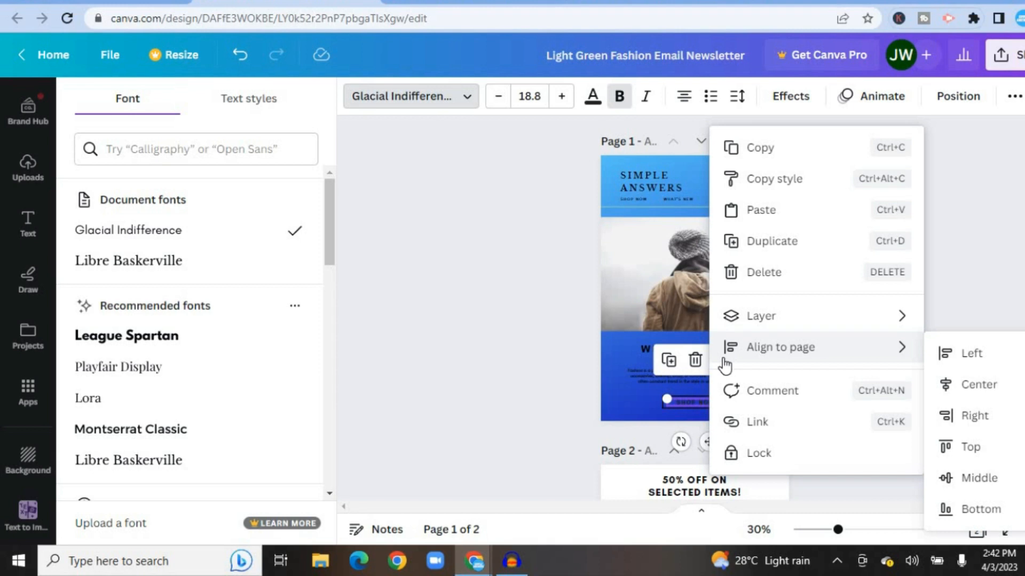
{"action": "left_click", "coordinate": [763, 423]}
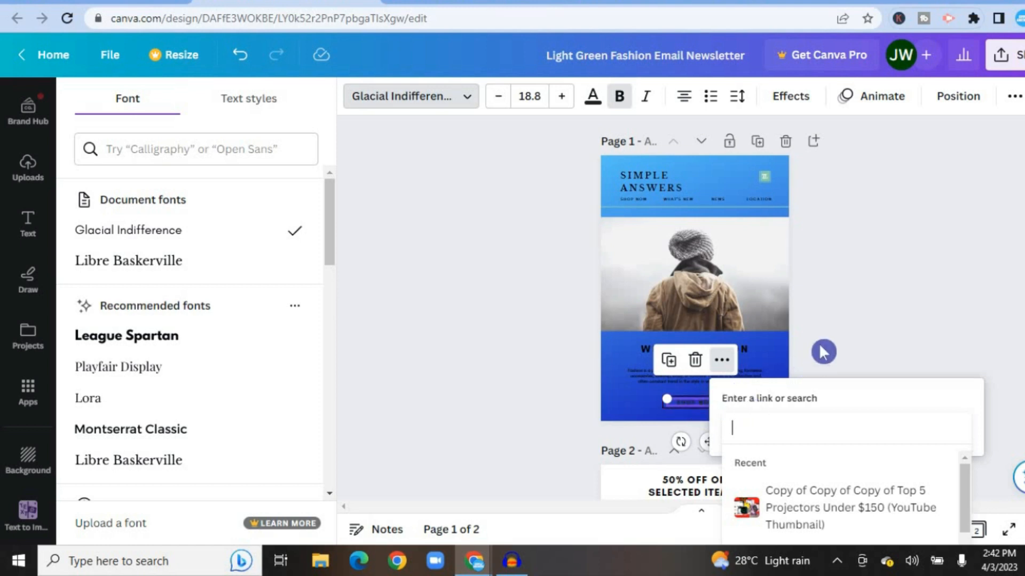
{"action": "left_click", "coordinate": [867, 334]}
- Delete the photo next to the DELICATE BACKPACKS text on page 2, including its empty grid placeholder
{"action": "scroll", "coordinate": [715, 307], "scroll_direction": "down", "scroll_amount": 3}
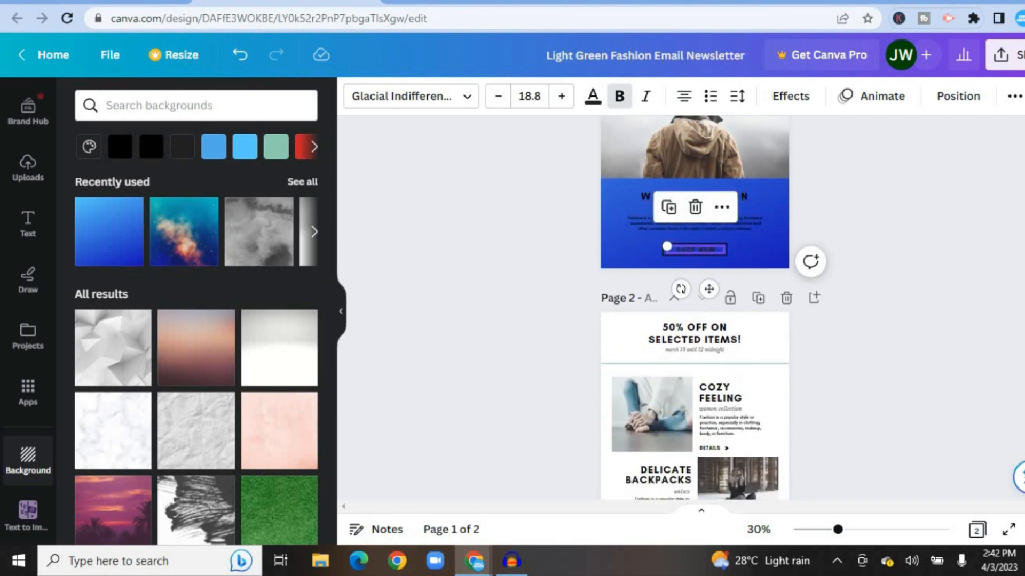
{"action": "scroll", "coordinate": [693, 308], "scroll_direction": "down", "scroll_amount": 3}
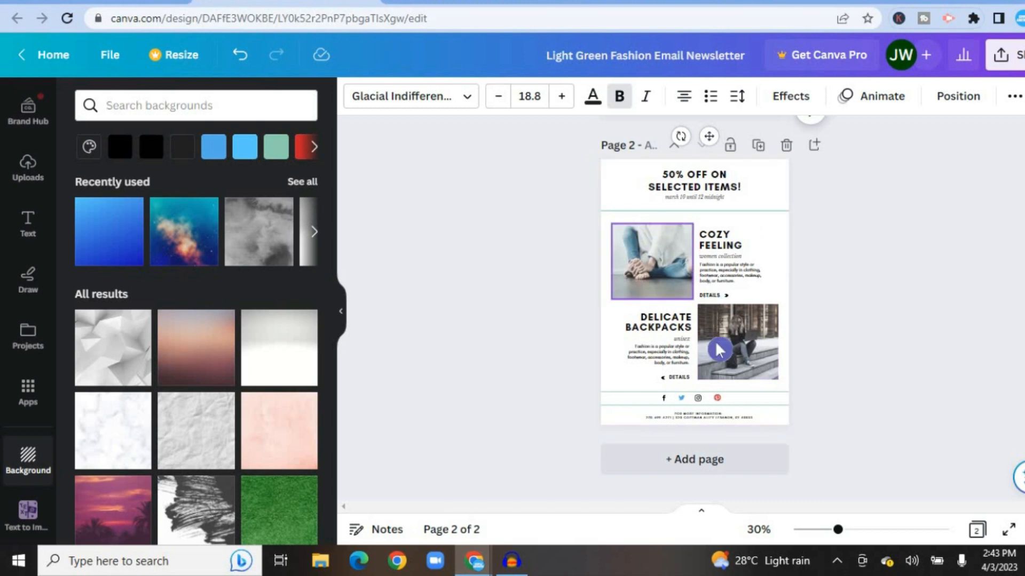
{"action": "left_click", "coordinate": [745, 357]}
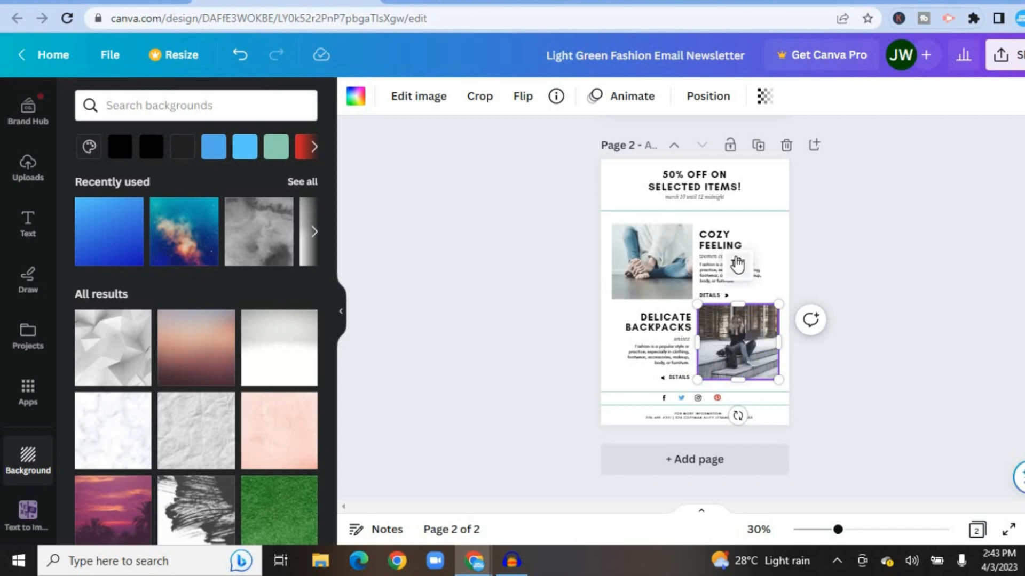
{"action": "left_click", "coordinate": [737, 264]}
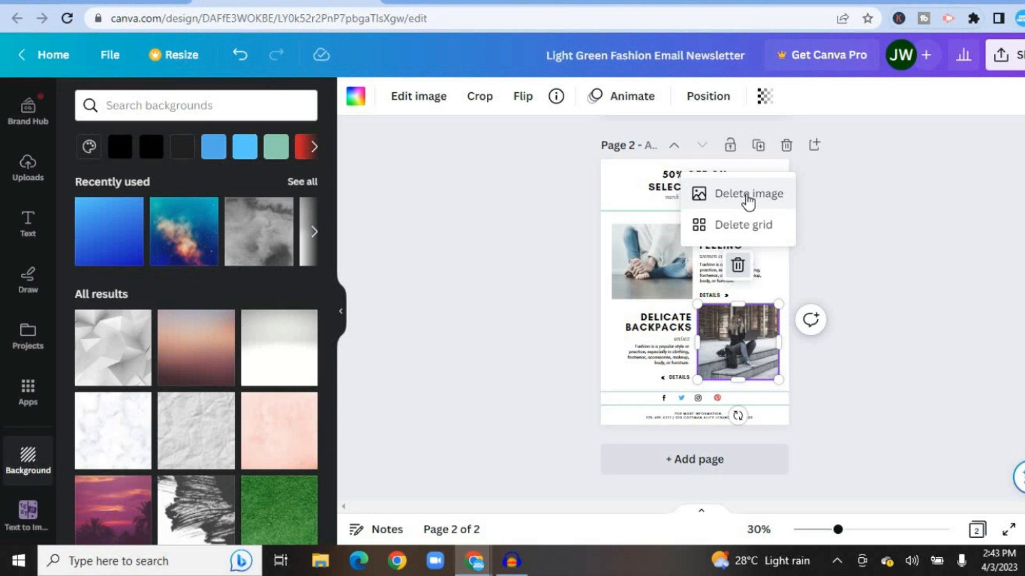
{"action": "left_click", "coordinate": [747, 195]}
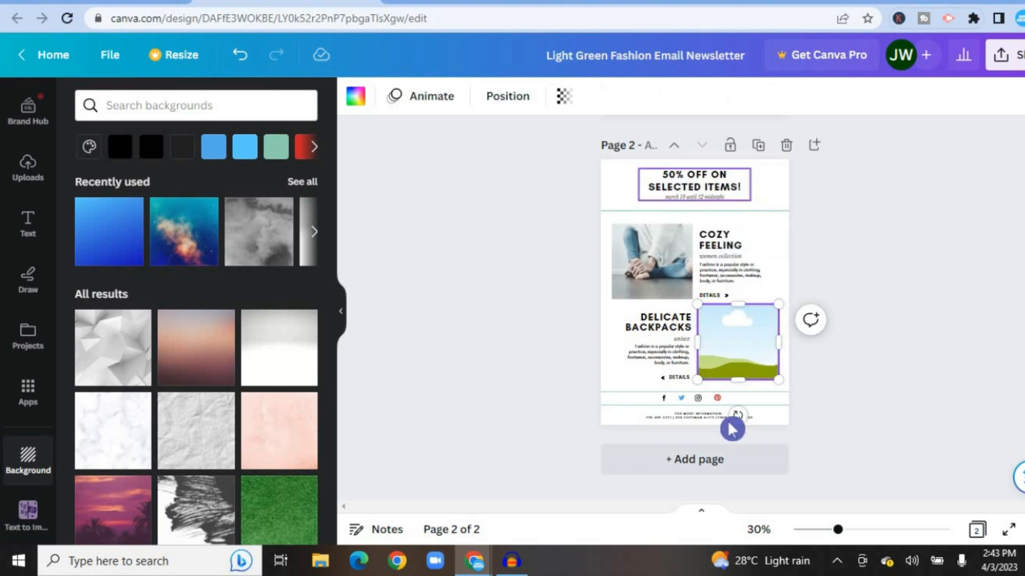
{"action": "right_click", "coordinate": [751, 353]}
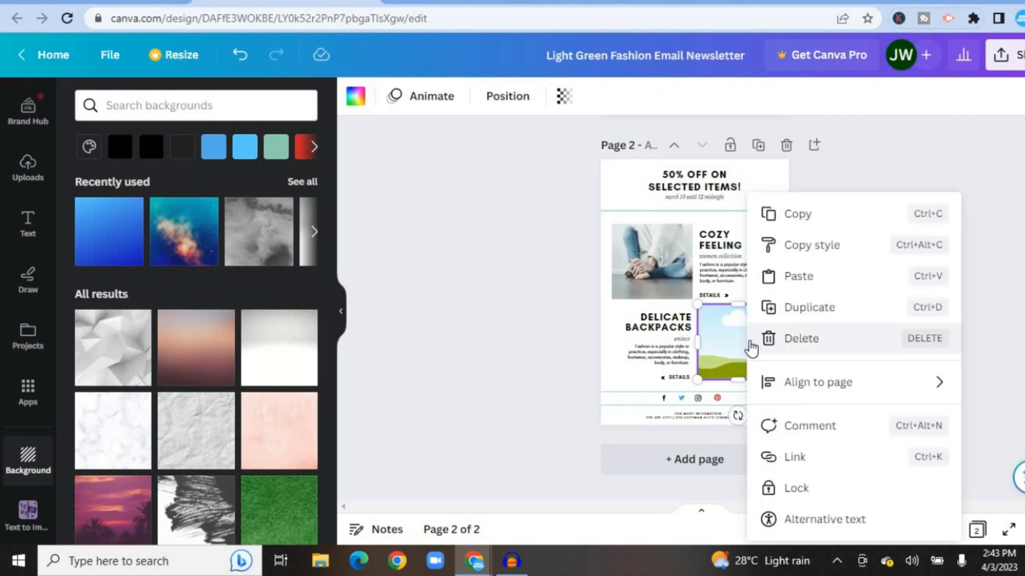
{"action": "left_click", "coordinate": [799, 348]}
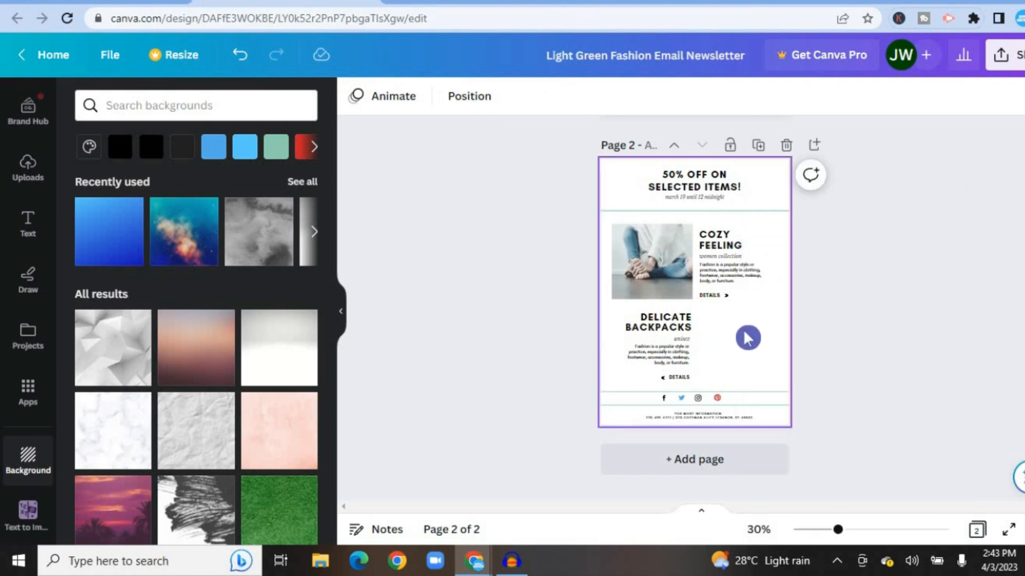
- Add a portrait rectangular photo frame from the Frames collection beside the DELICATE BACKPACKS text and shrink it to fit the empty space
{"action": "left_click", "coordinate": [483, 271]}
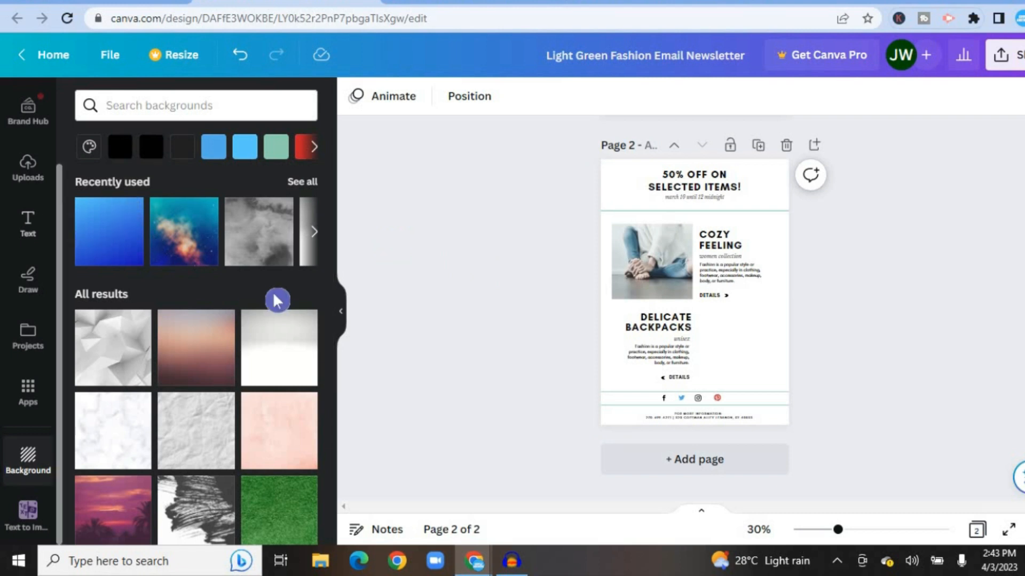
{"action": "scroll", "coordinate": [61, 170], "scroll_direction": "up", "scroll_amount": 3}
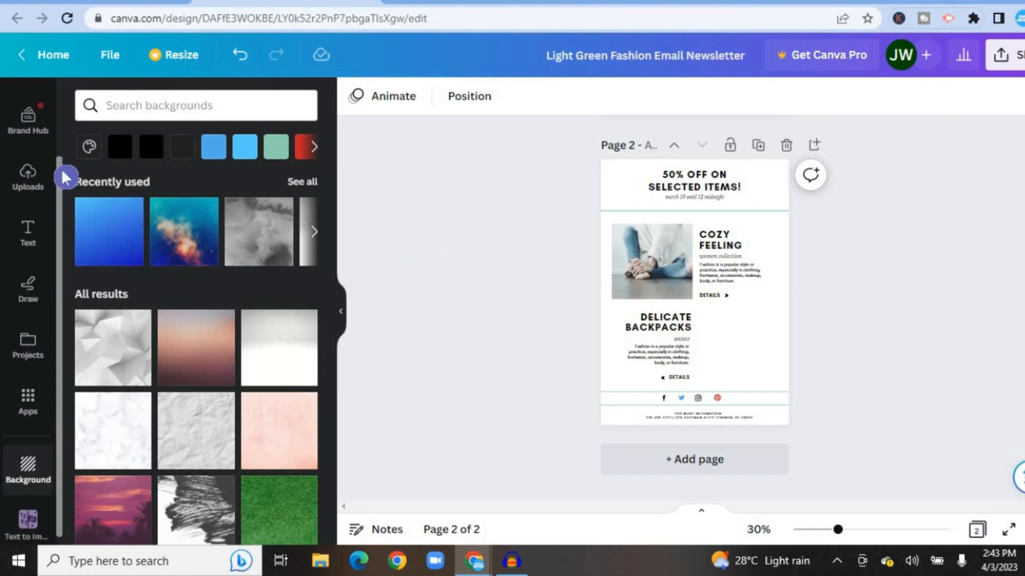
{"action": "left_click", "coordinate": [26, 166]}
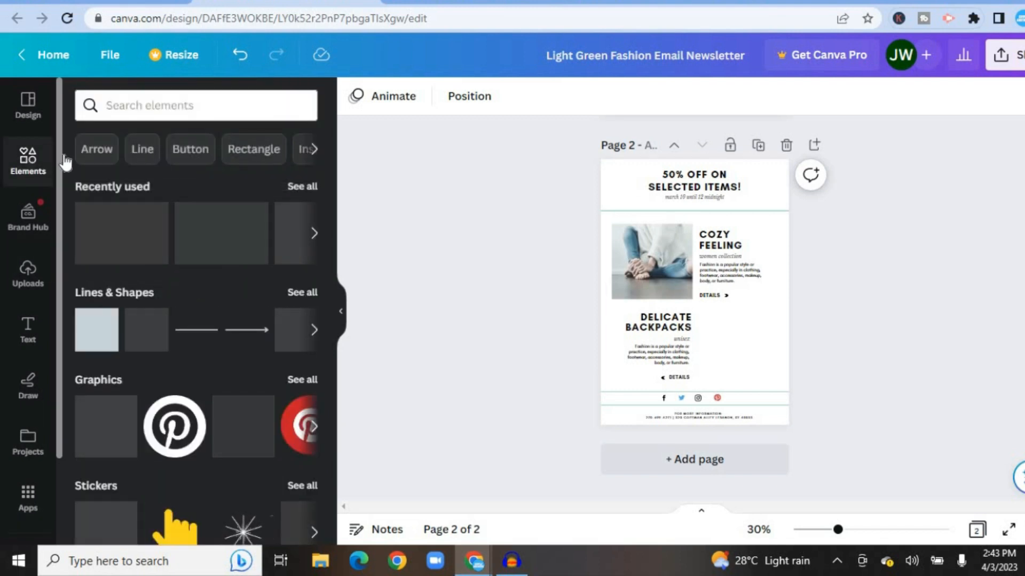
{"action": "left_click_drag", "start_coordinate": [334, 193], "coordinate": [327, 465]}
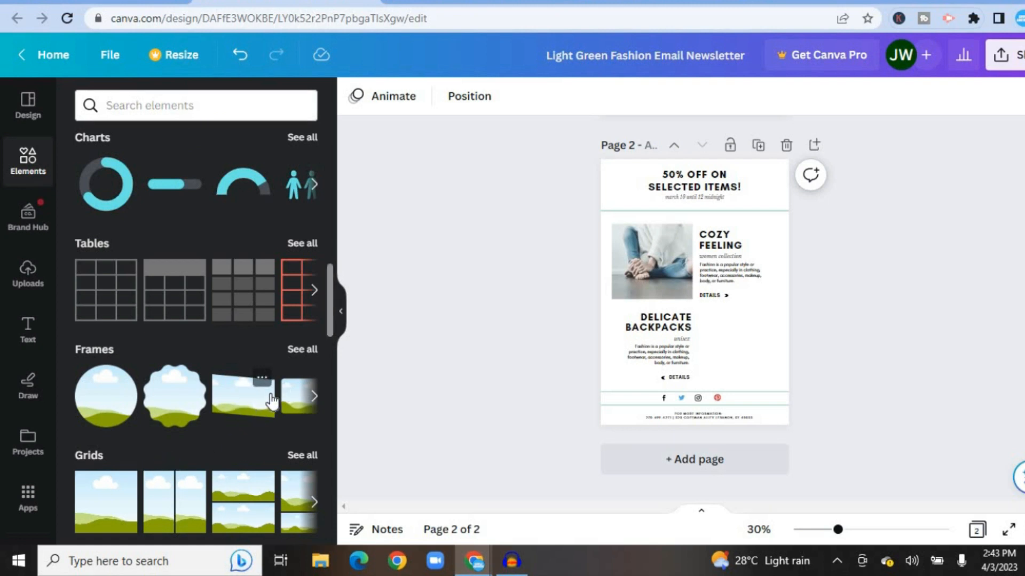
{"action": "left_click", "coordinate": [300, 351]}
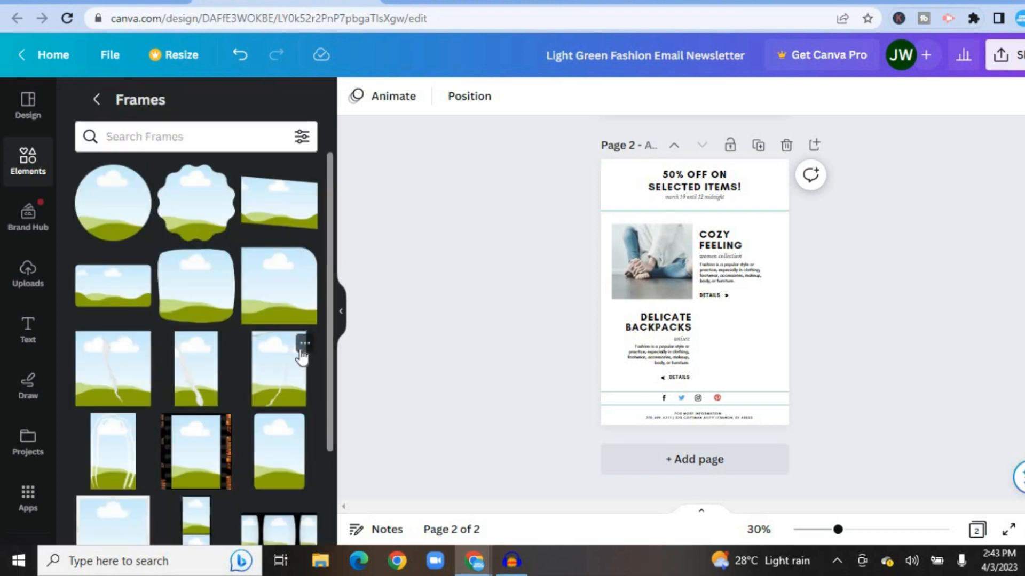
{"action": "left_click_drag", "start_coordinate": [333, 309], "coordinate": [331, 424]}
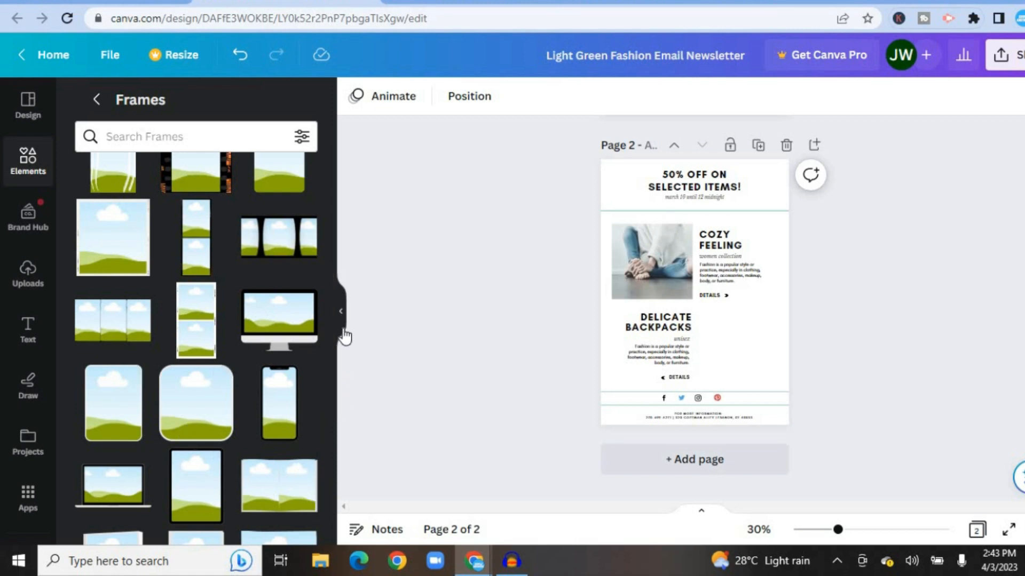
{"action": "left_click_drag", "start_coordinate": [336, 354], "coordinate": [331, 364]}
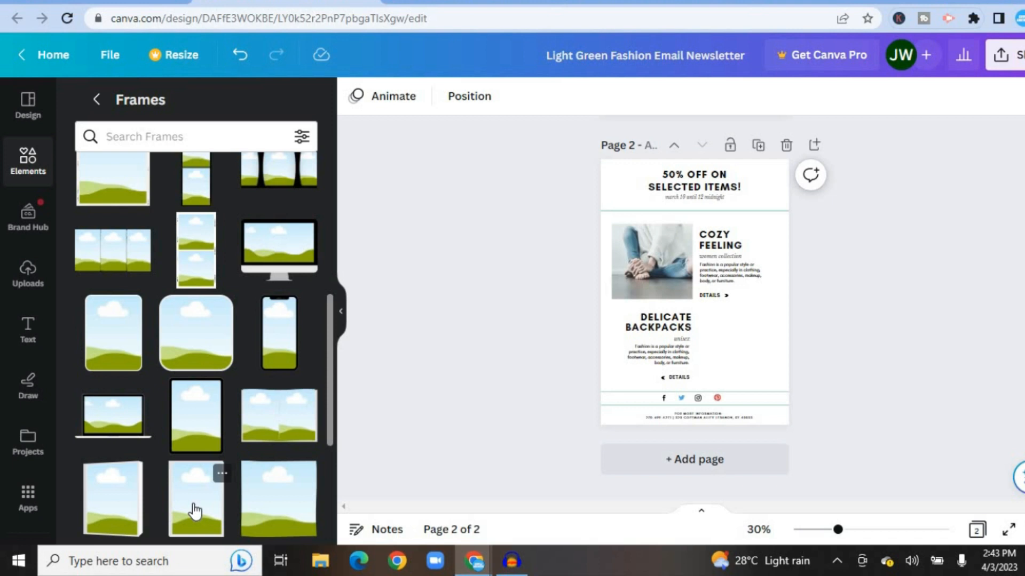
{"action": "left_click_drag", "start_coordinate": [195, 511], "coordinate": [745, 346]}
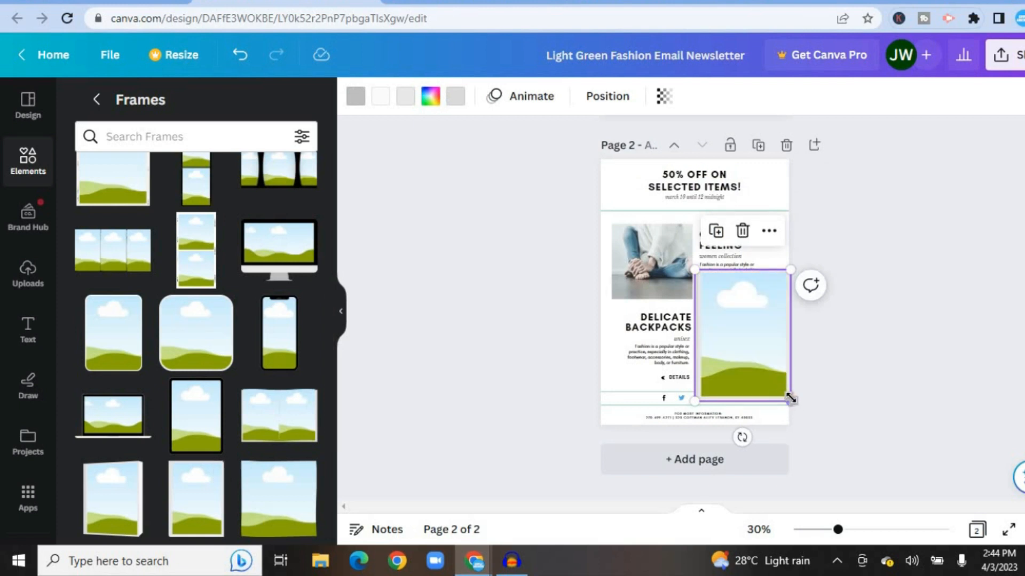
{"action": "left_click_drag", "start_coordinate": [790, 397], "coordinate": [781, 379]}
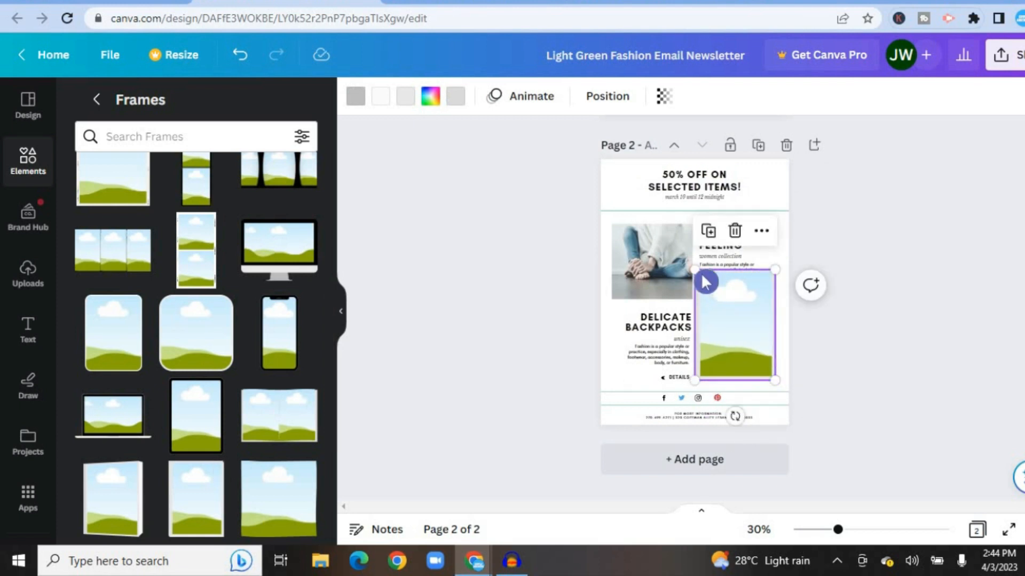
{"action": "left_click_drag", "start_coordinate": [705, 290], "coordinate": [716, 335]}
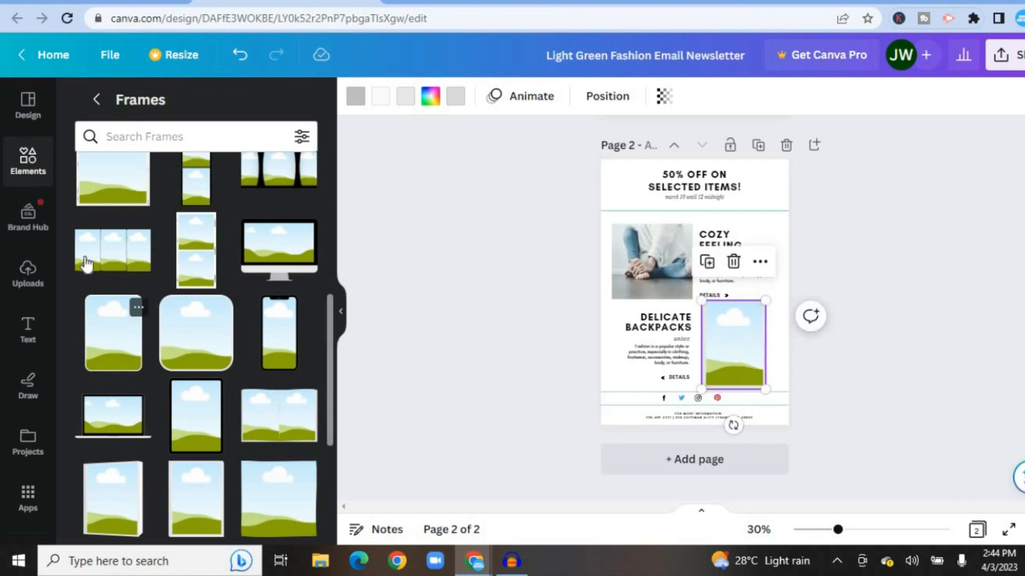
- Fill the new frame on page 2 with the uploaded image of the man in a green beanie and sunglasses
{"action": "left_click", "coordinate": [40, 280]}
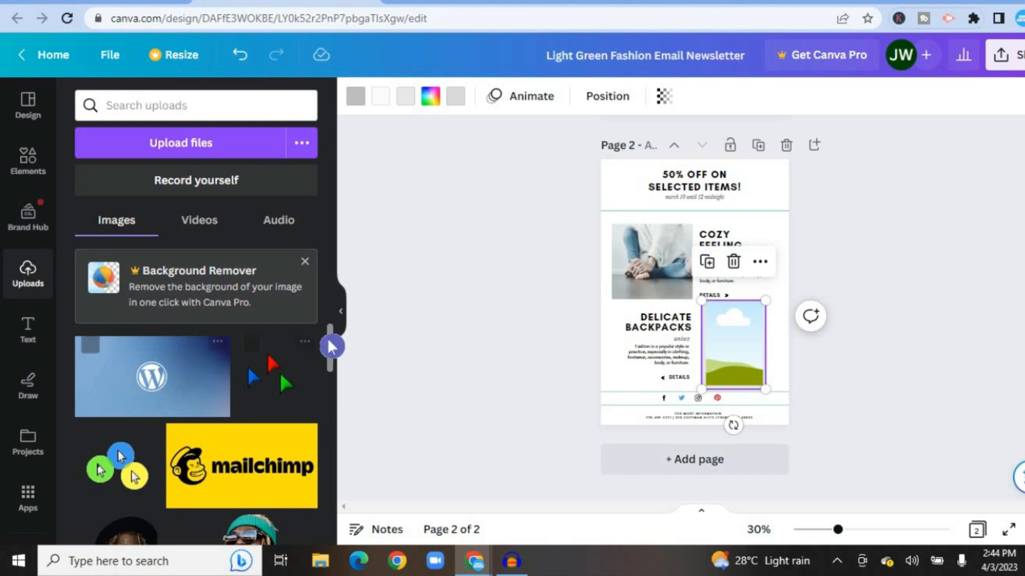
{"action": "scroll", "coordinate": [331, 347], "scroll_direction": "down", "scroll_amount": 1}
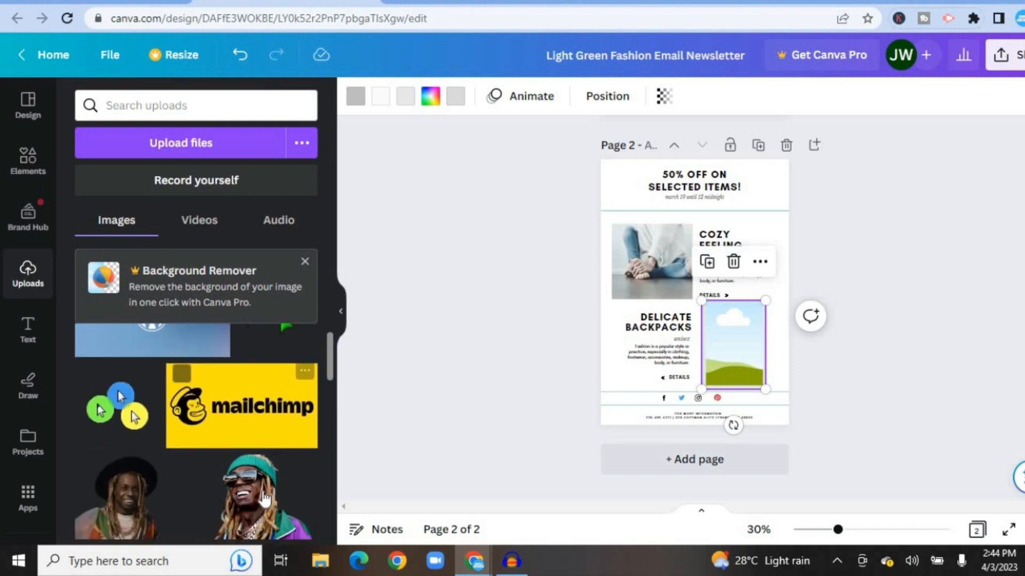
{"action": "left_click_drag", "start_coordinate": [261, 502], "coordinate": [725, 339]}
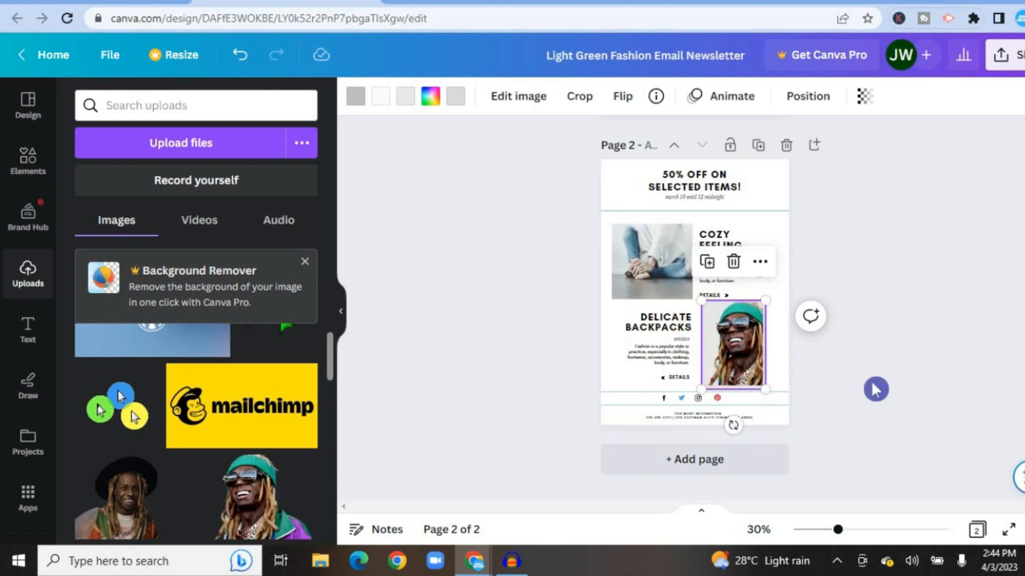
- Delete the contact information text below the social media icons on page 2
{"action": "left_click", "coordinate": [699, 401]}
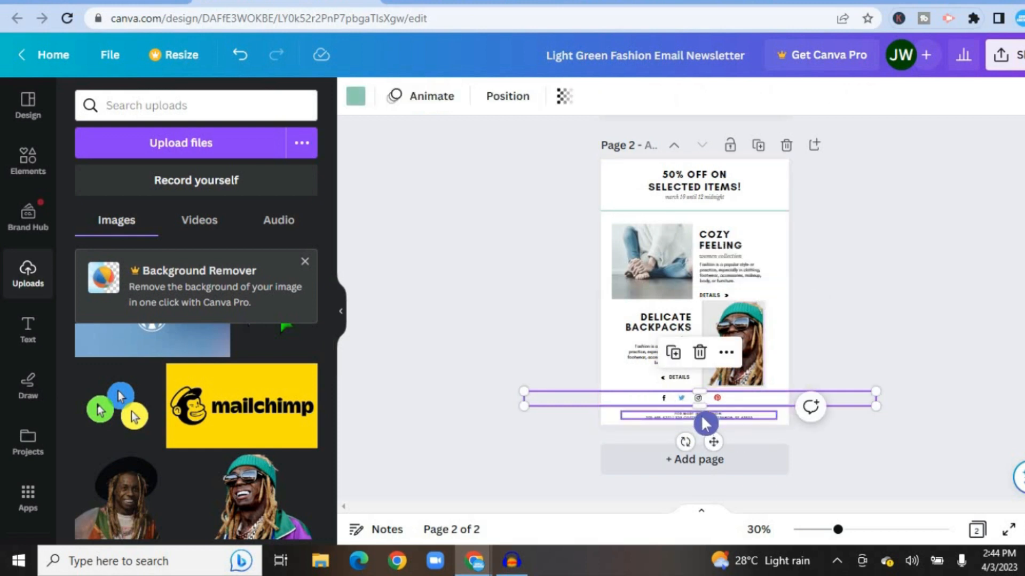
{"action": "left_click", "coordinate": [705, 425]}
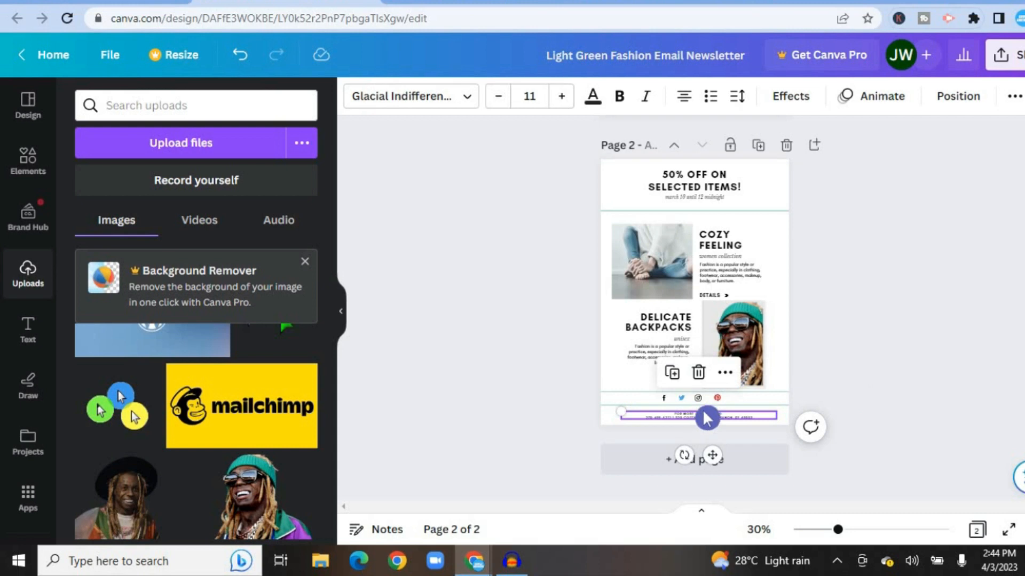
{"action": "left_click", "coordinate": [699, 373]}
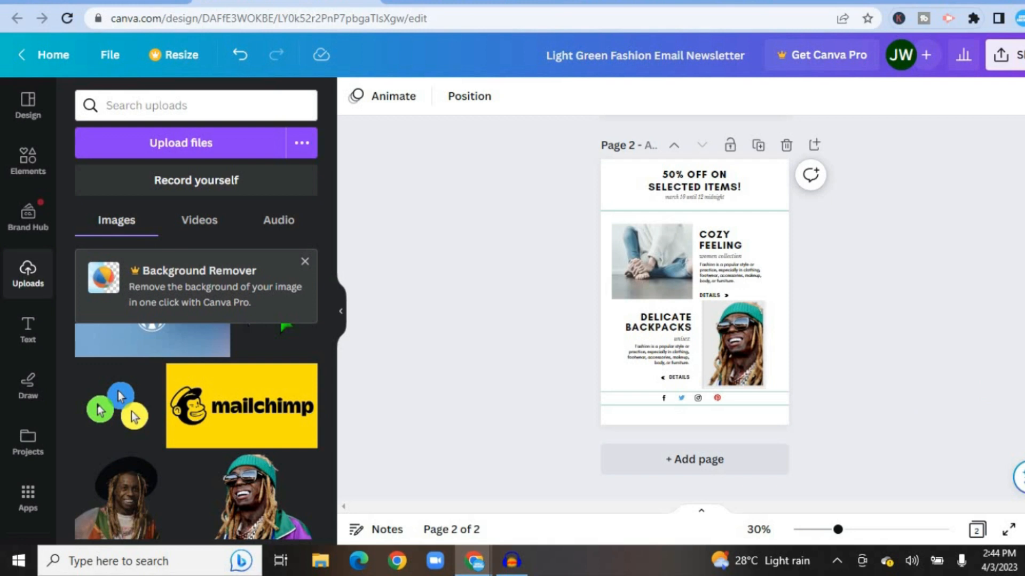
- Download only page 1 of the newsletter as a PNG
{"action": "scroll", "coordinate": [694, 293], "scroll_direction": "up", "scroll_amount": 5}
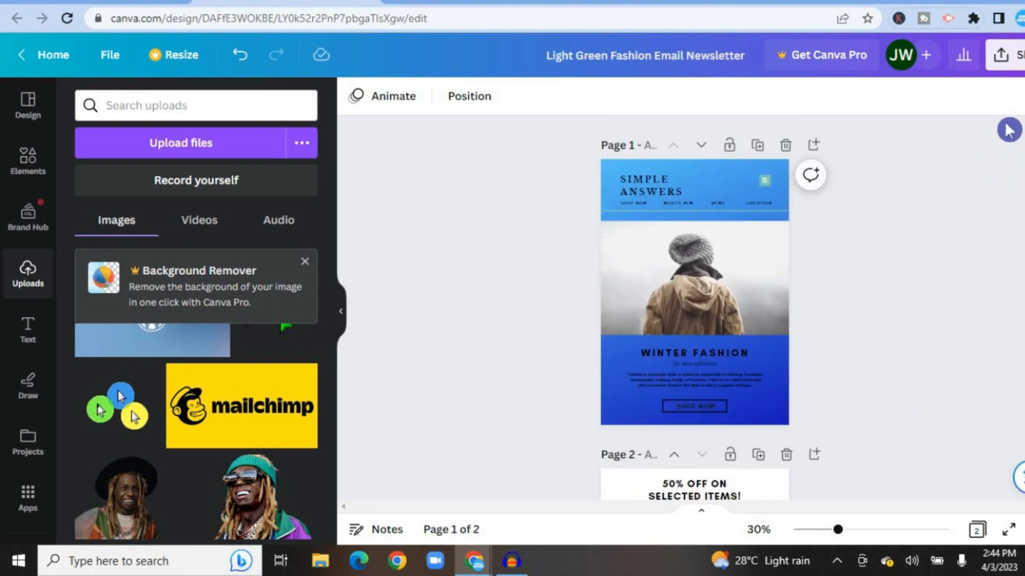
{"action": "left_click", "coordinate": [1020, 60]}
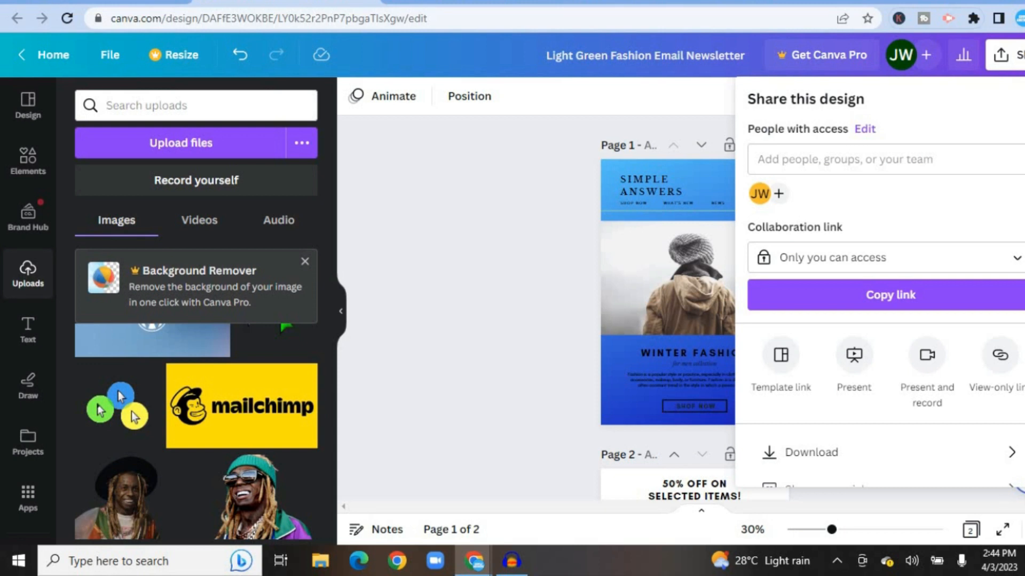
{"action": "scroll", "coordinate": [929, 309], "scroll_direction": "down", "scroll_amount": 2}
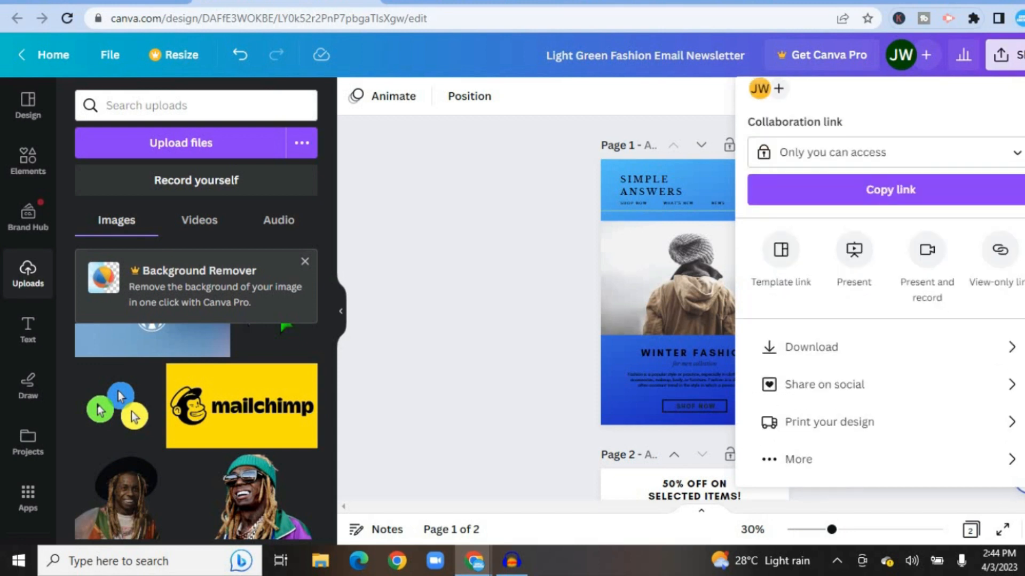
{"action": "left_click", "coordinate": [853, 346]}
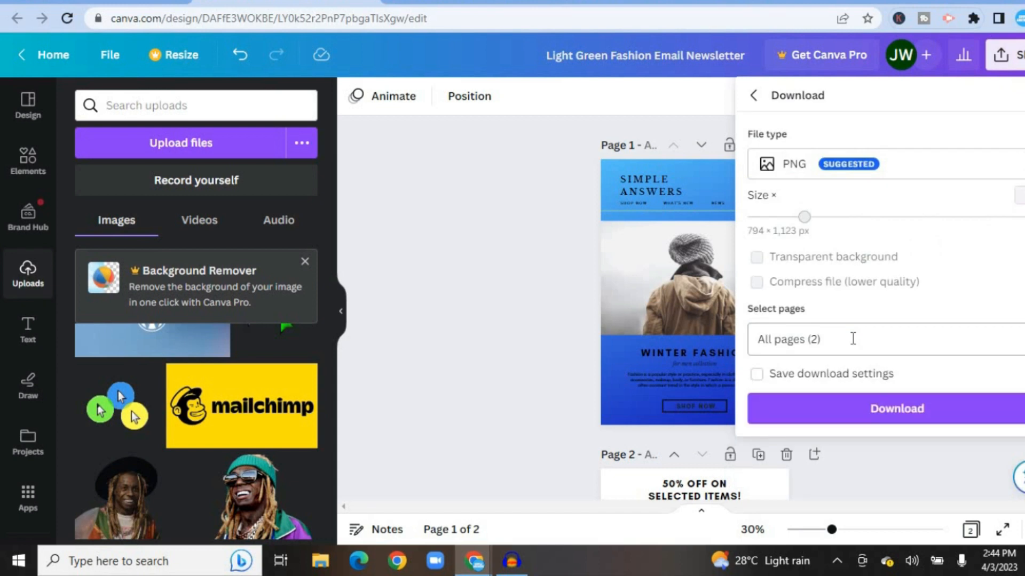
{"action": "left_click", "coordinate": [852, 339]}
{"action": "key", "text": "BackSpace"}
{"action": "key", "text": "BackSpace"}
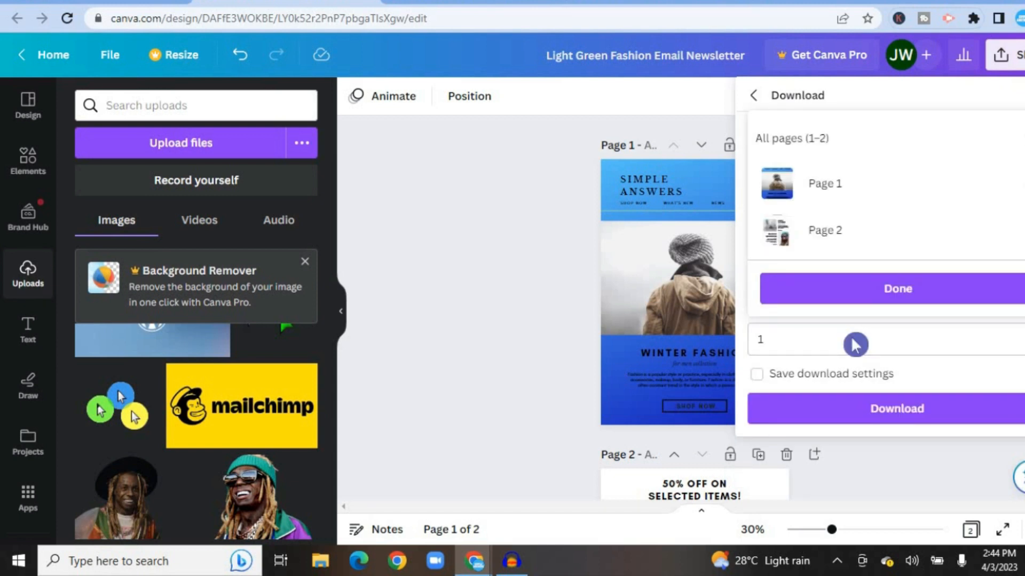
{"action": "key", "text": "Return"}
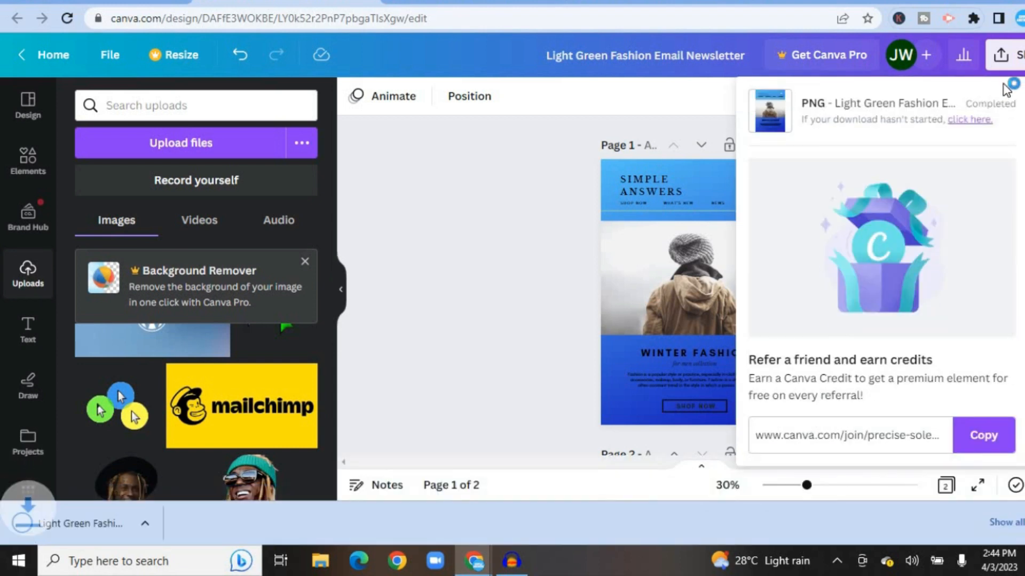
- Download only page 2 of the newsletter as a separate PNG
{"action": "left_click", "coordinate": [1005, 56]}
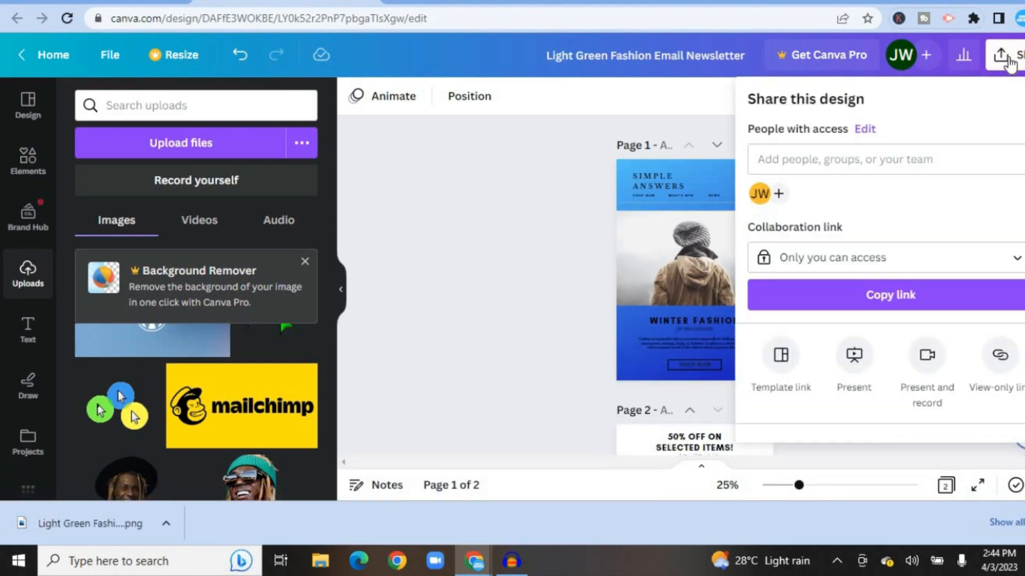
{"action": "scroll", "coordinate": [881, 267], "scroll_direction": "down", "scroll_amount": 3}
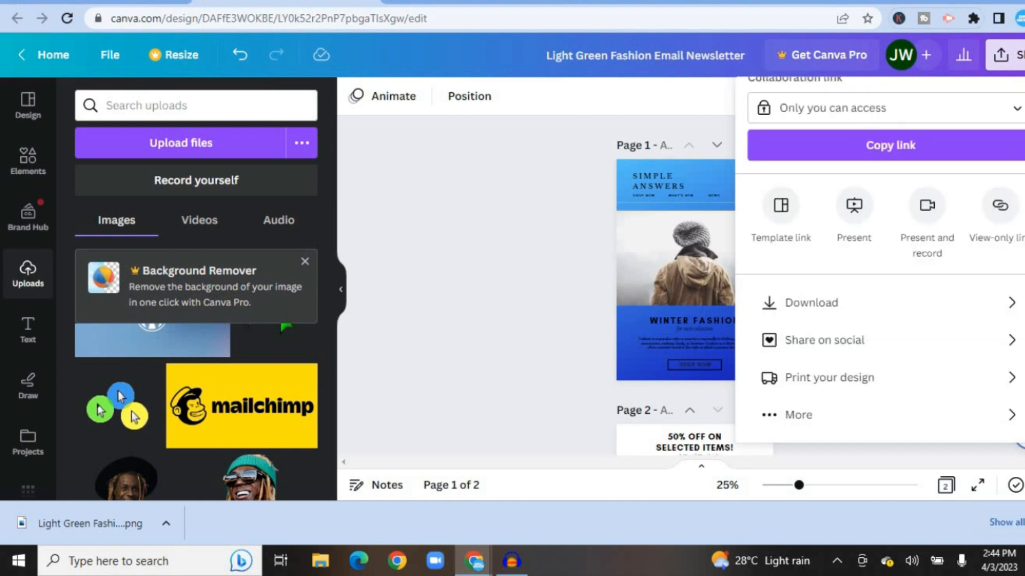
{"action": "left_click", "coordinate": [928, 317]}
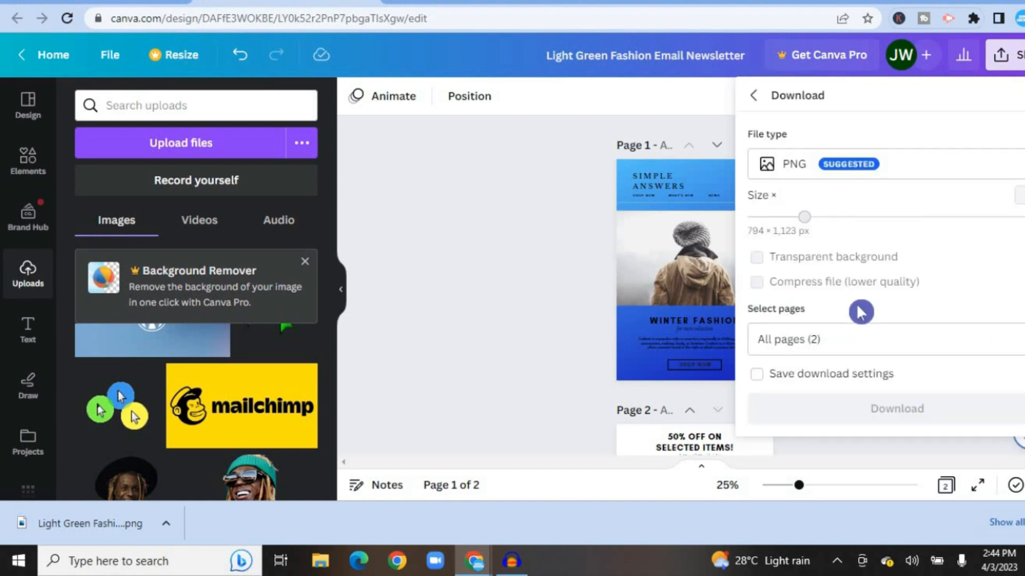
{"action": "left_click", "coordinate": [850, 336]}
{"action": "key", "text": "BackSpace"}
{"action": "key", "text": "BackSpace"}
{"action": "key", "text": "BackSpace"}
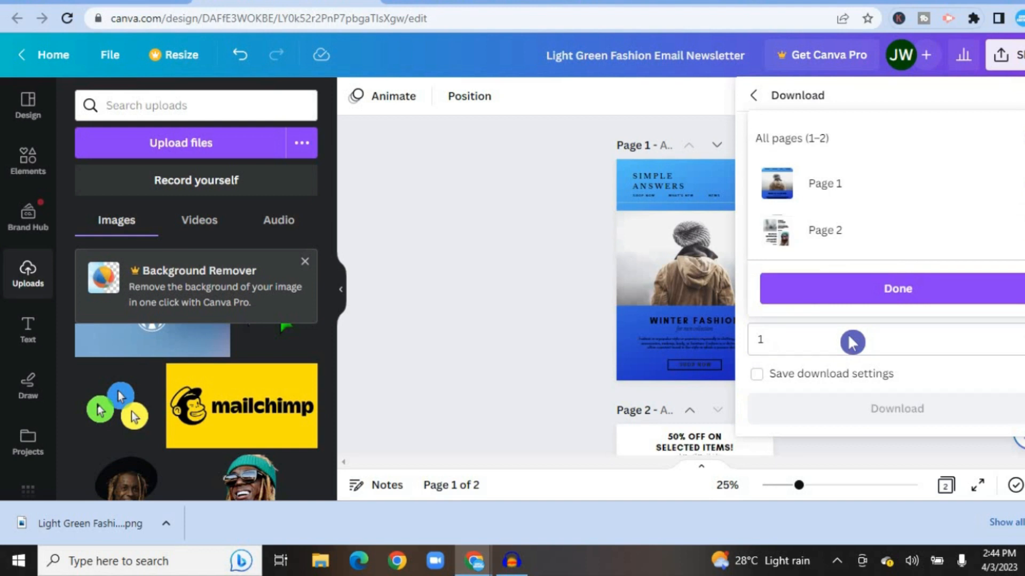
{"action": "type", "text": "2"}
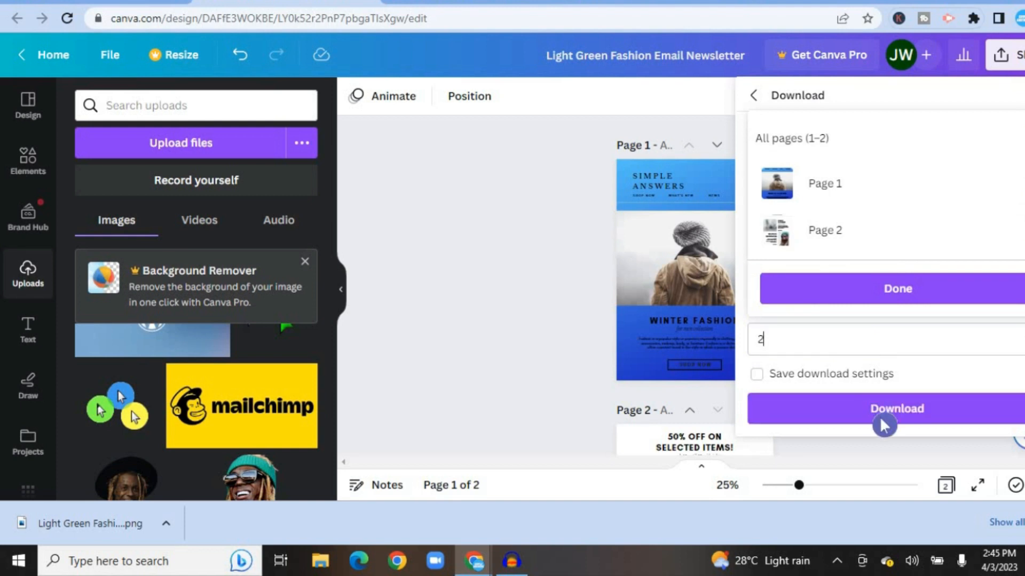
{"action": "left_click", "coordinate": [883, 426]}
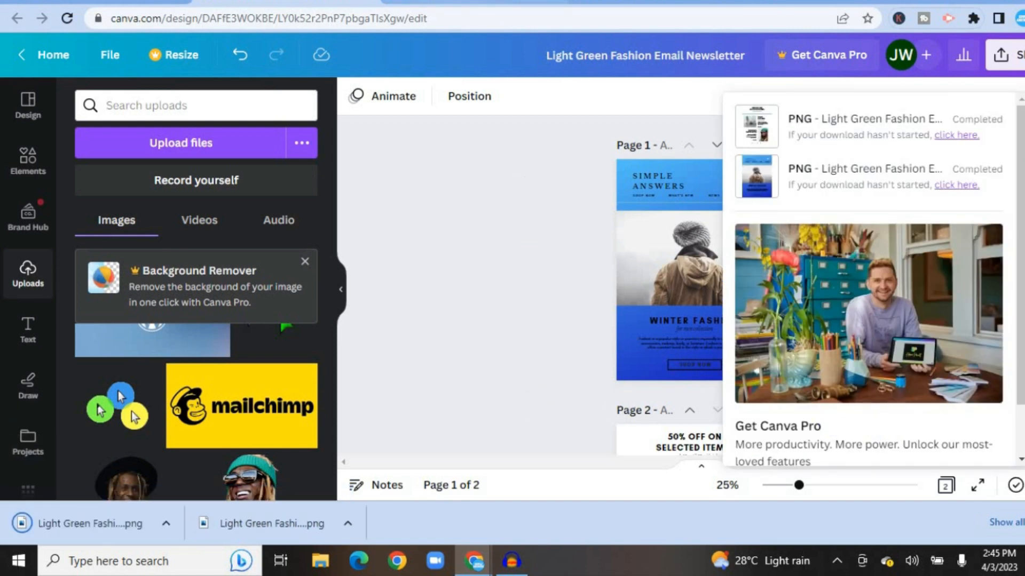
- Switch to the Mailchimp account and open its home dashboard
{"action": "key", "text": "ctrl+Tab"}
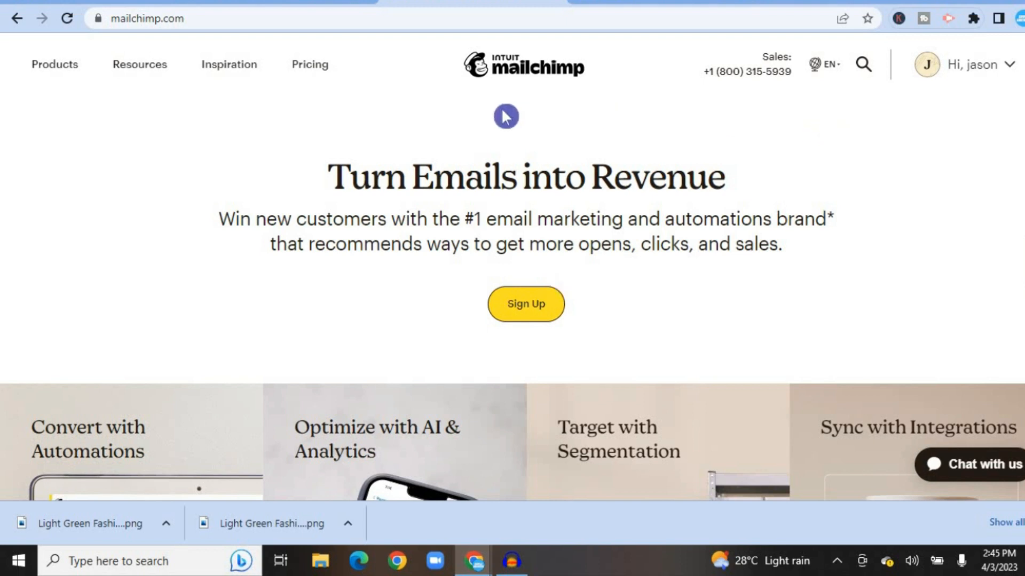
{"action": "key", "text": "ctrl+Tab"}
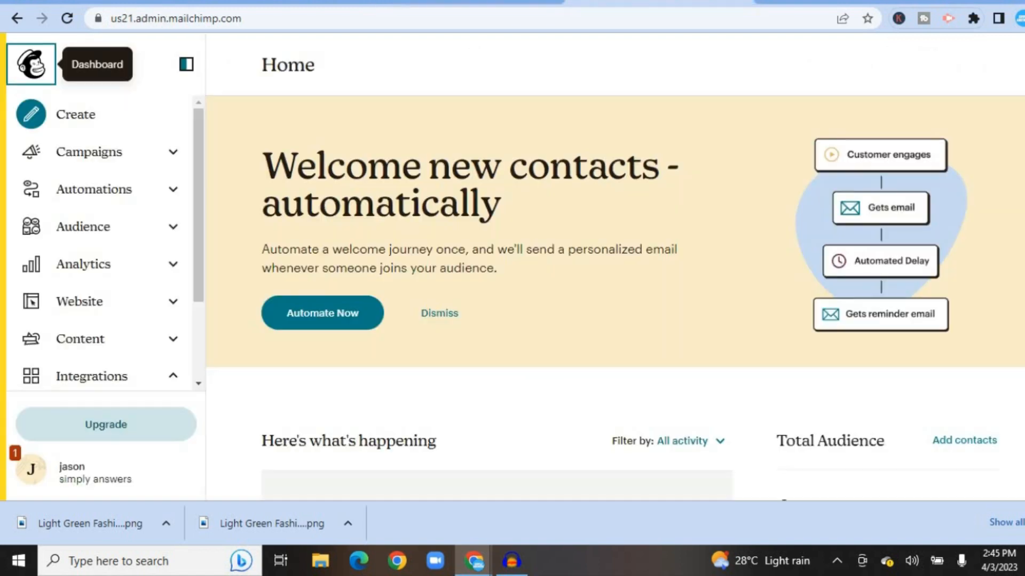
{"action": "left_click", "coordinate": [32, 65]}
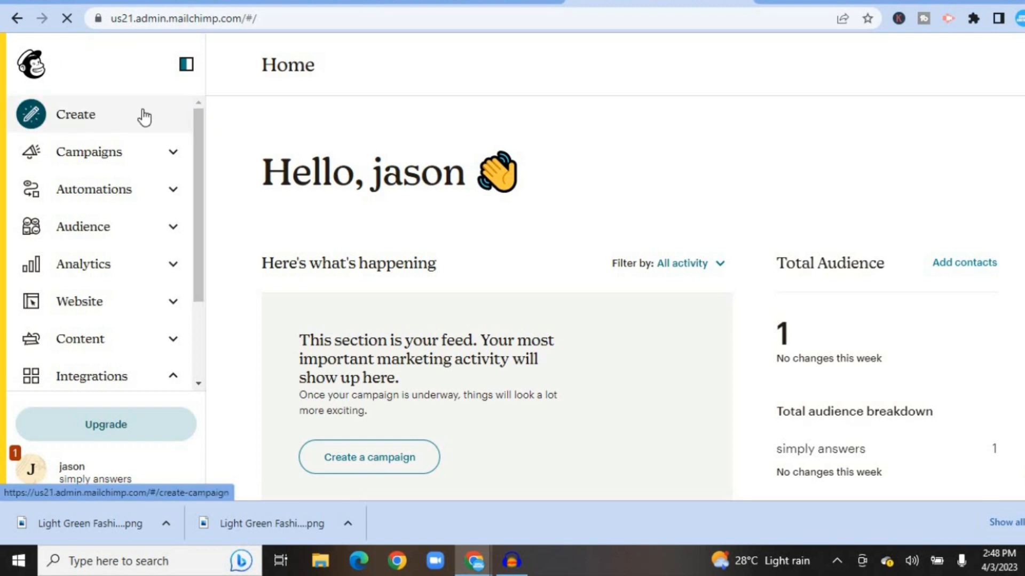
- Create a regular email campaign named "news letter" and dismiss the email builder choice
{"action": "left_click", "coordinate": [109, 119]}
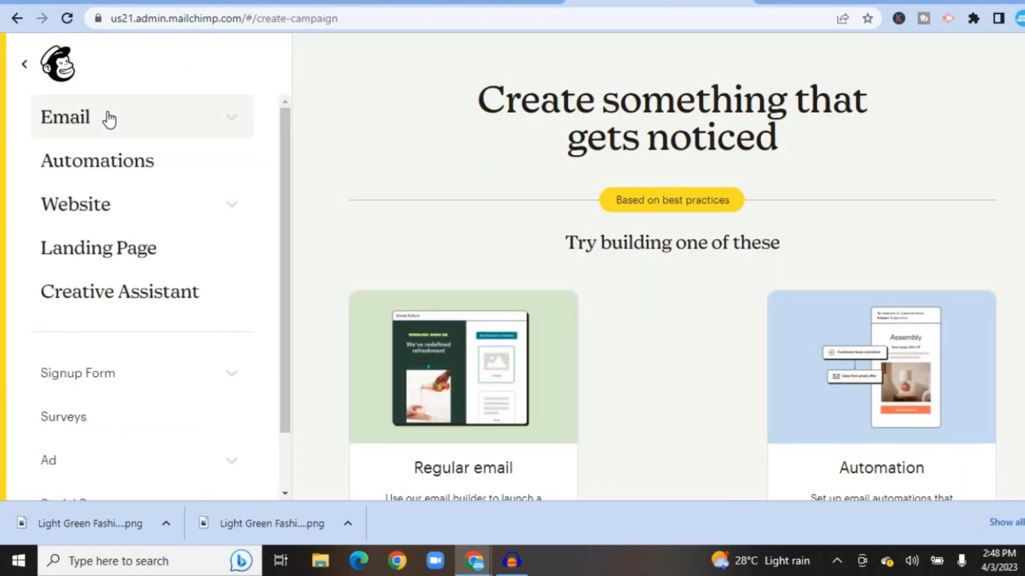
{"action": "left_click", "coordinate": [198, 132]}
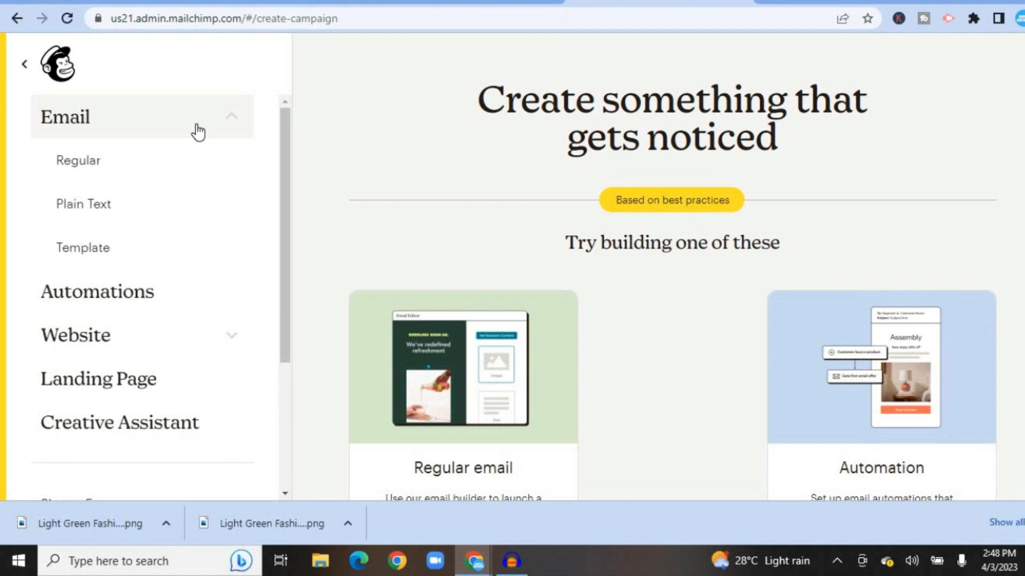
{"action": "left_click", "coordinate": [122, 170]}
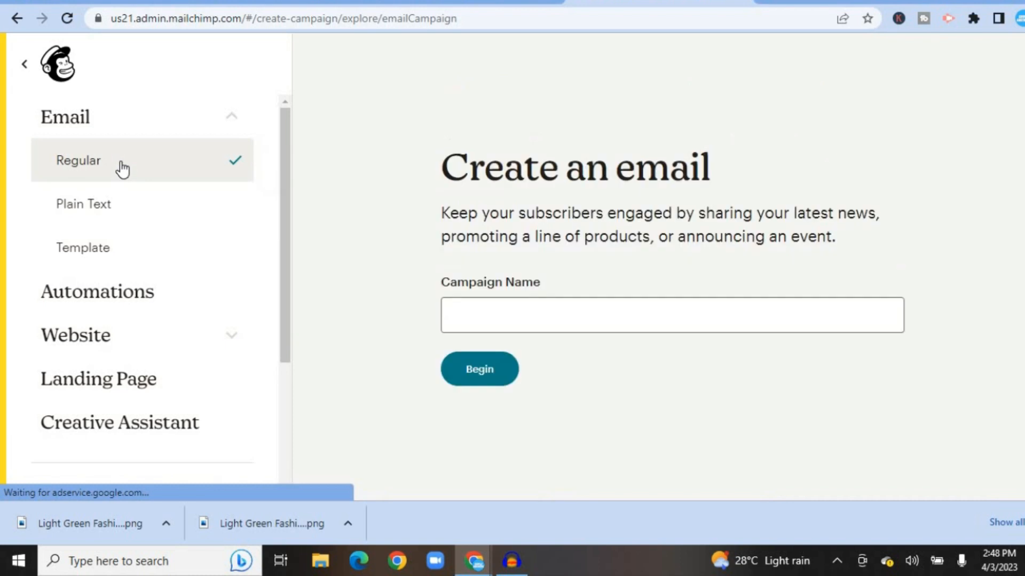
{"action": "left_click", "coordinate": [488, 314]}
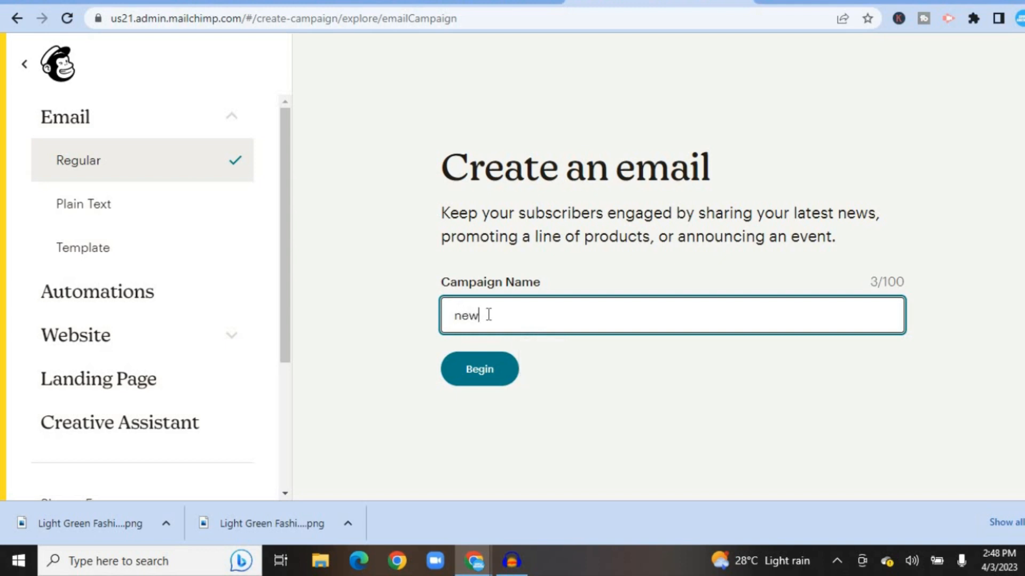
{"action": "type", "text": "news letter"}
{"action": "left_click", "coordinate": [473, 377]}
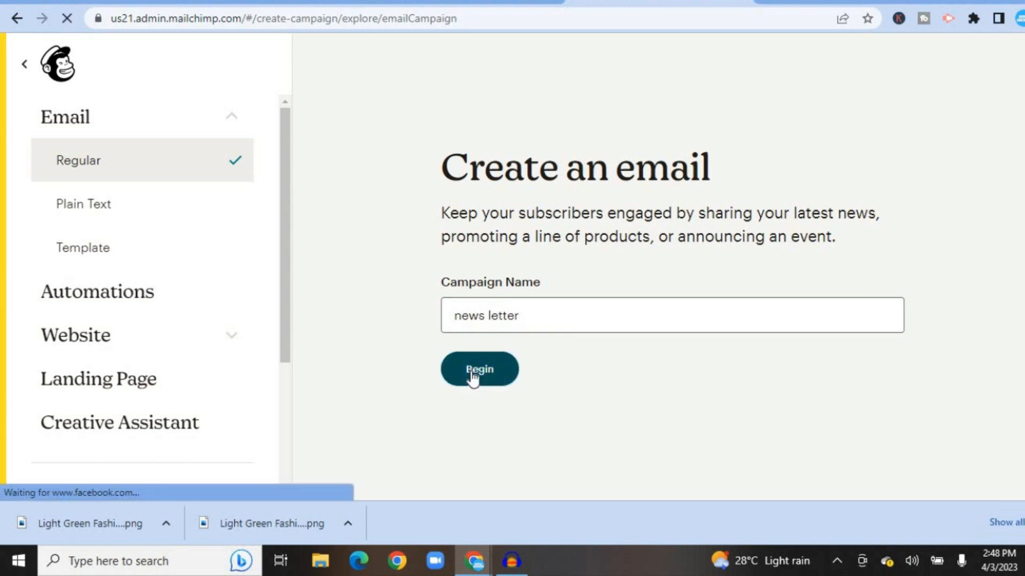
{"action": "left_click", "coordinate": [479, 369]}
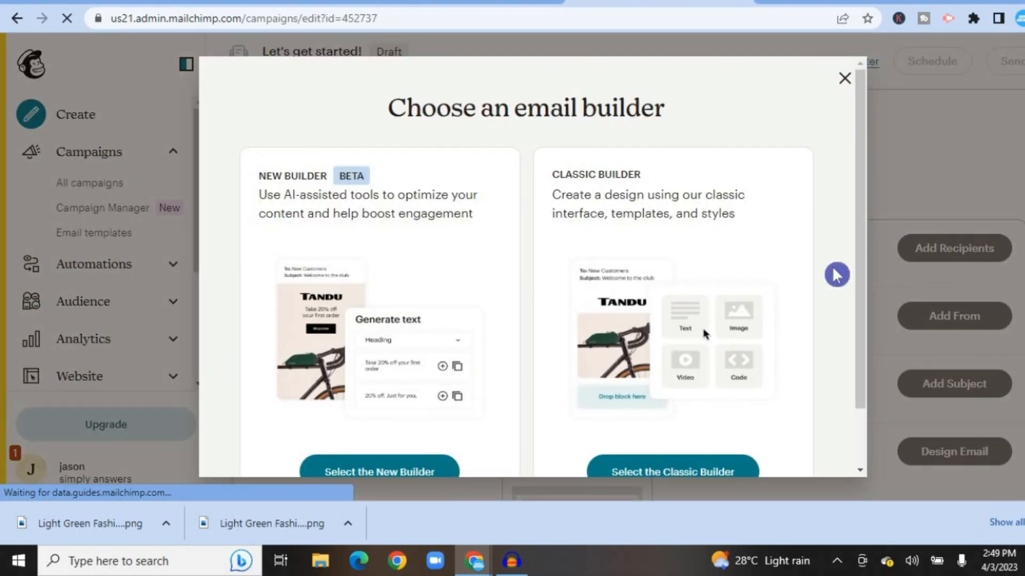
{"action": "left_click_drag", "start_coordinate": [859, 265], "coordinate": [858, 352]}
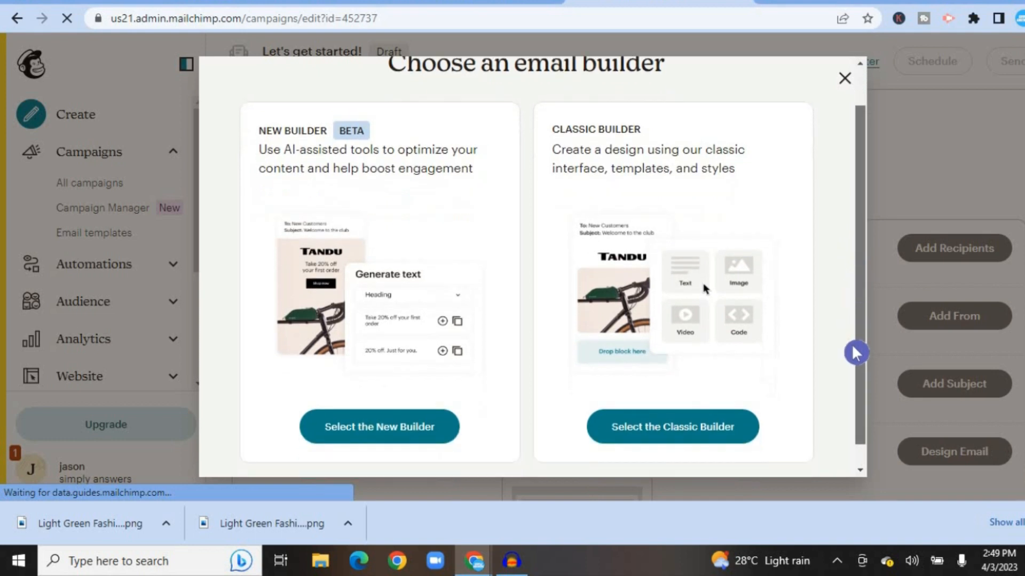
{"action": "left_click", "coordinate": [845, 79]}
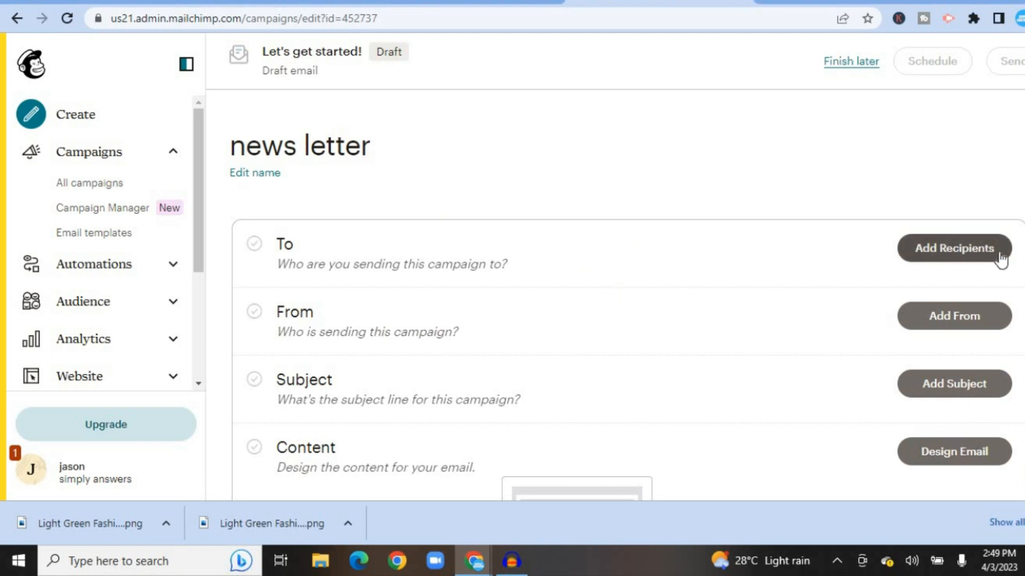
- Choose the simply answers audience as the campaign's recipients
{"action": "scroll", "coordinate": [987, 234], "scroll_direction": "down", "scroll_amount": 1}
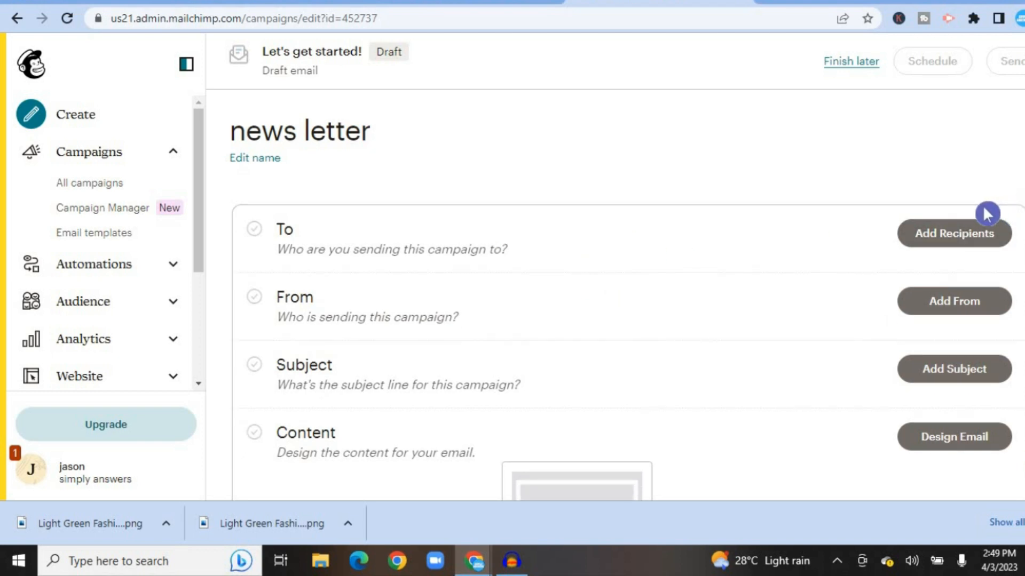
{"action": "left_click", "coordinate": [975, 236]}
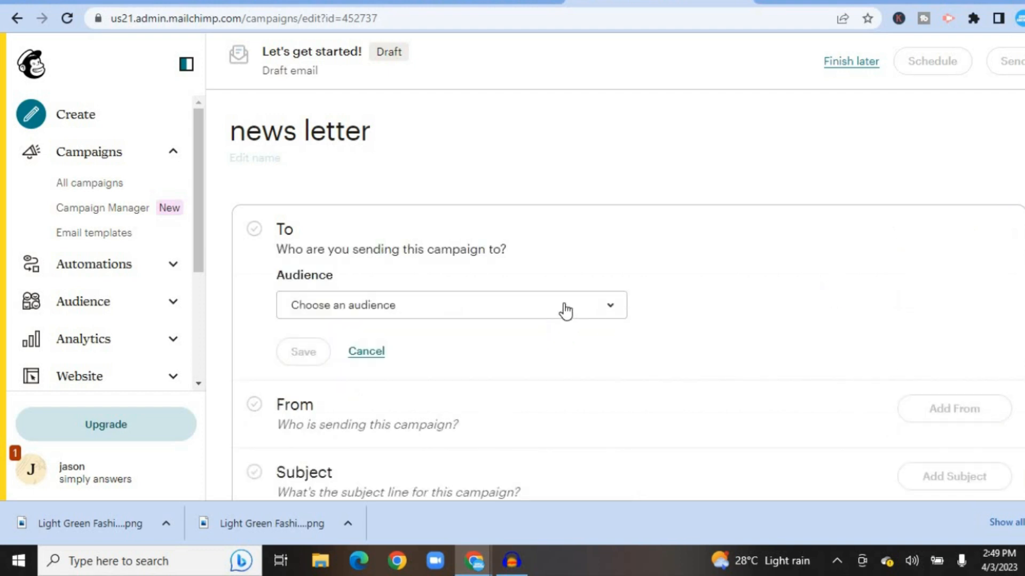
{"action": "left_click", "coordinate": [569, 308]}
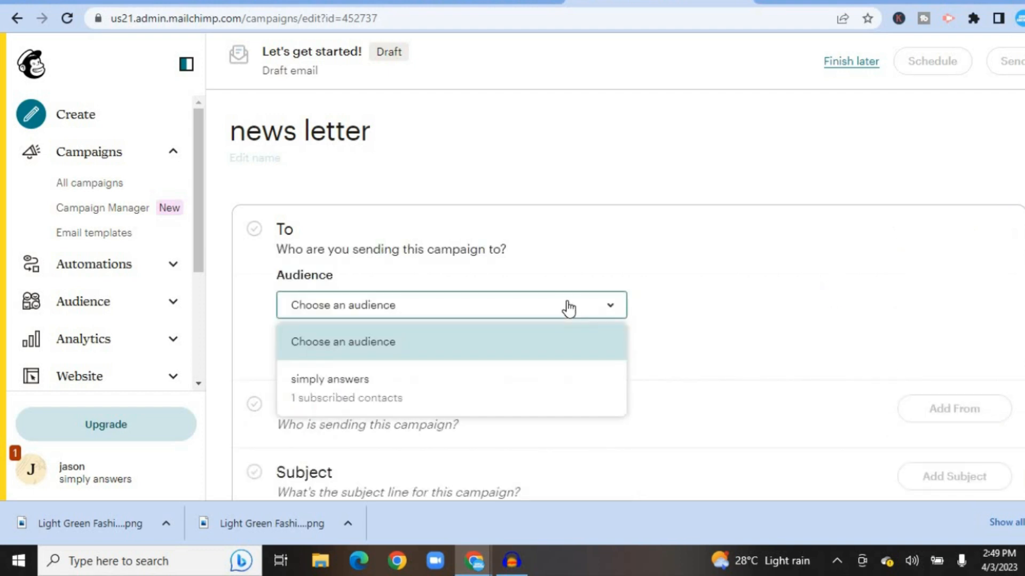
{"action": "left_click", "coordinate": [498, 410]}
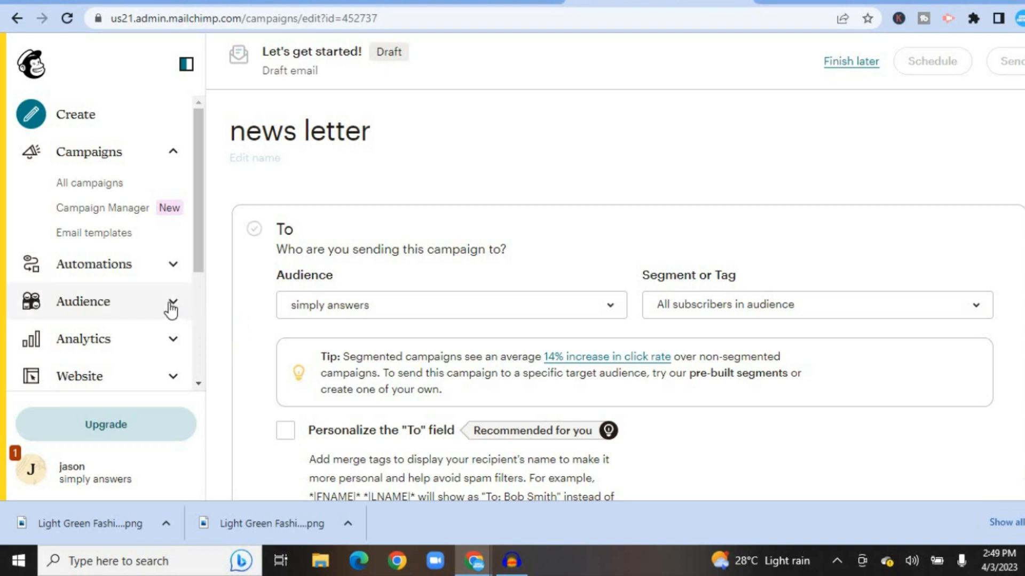
- Examine the Audience dashboard and its options for managing contacts, and return to the news letter campaign draft
{"action": "left_click", "coordinate": [157, 310]}
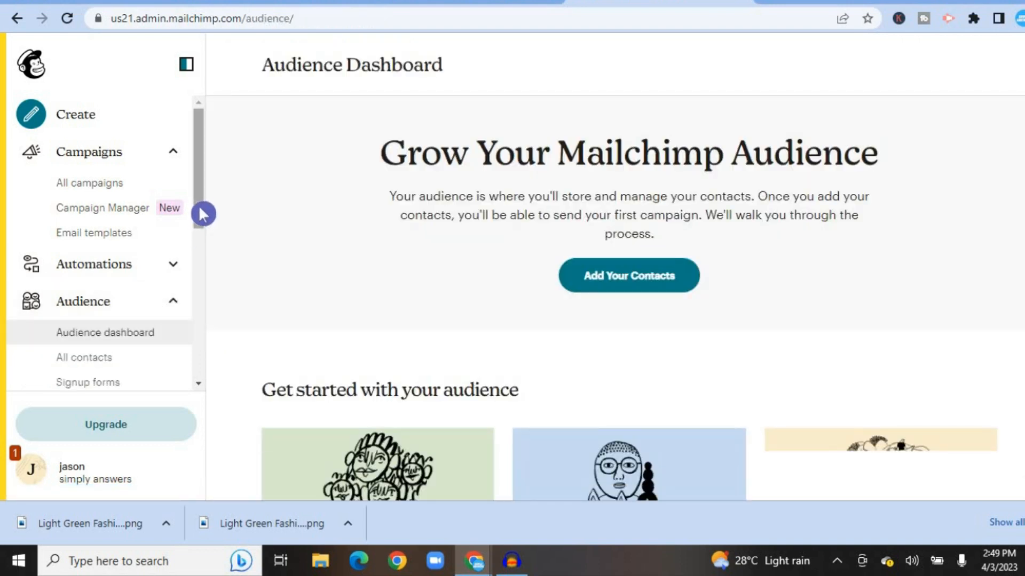
{"action": "scroll", "coordinate": [203, 214], "scroll_direction": "down", "scroll_amount": 1}
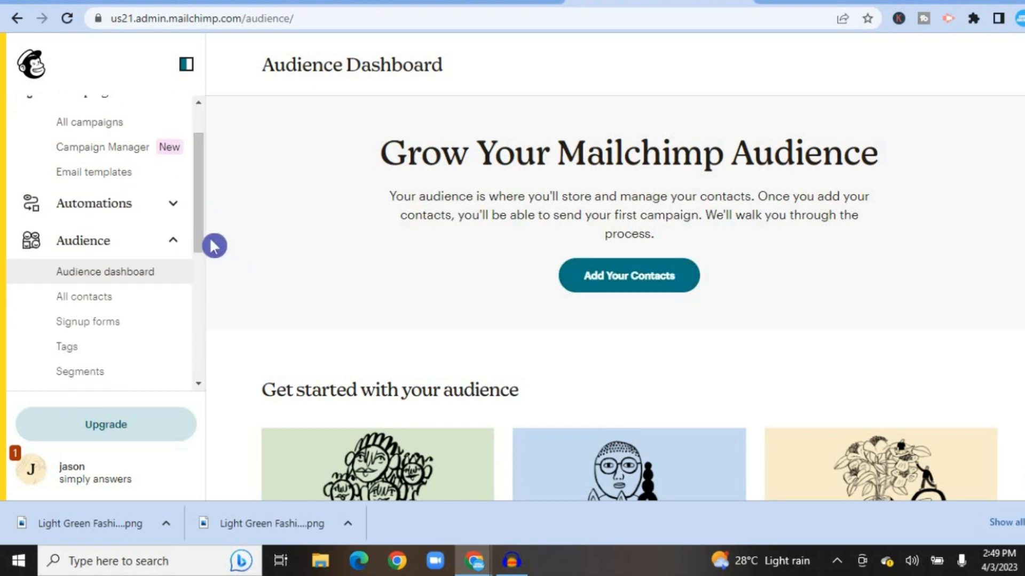
{"action": "scroll", "coordinate": [206, 171], "scroll_direction": "up", "scroll_amount": 1}
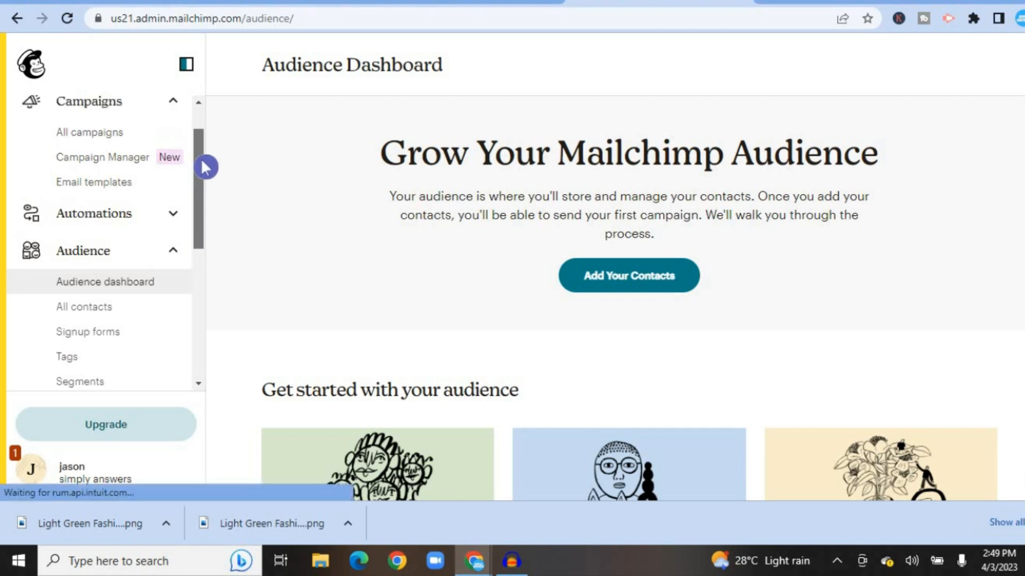
{"action": "left_click", "coordinate": [16, 23]}
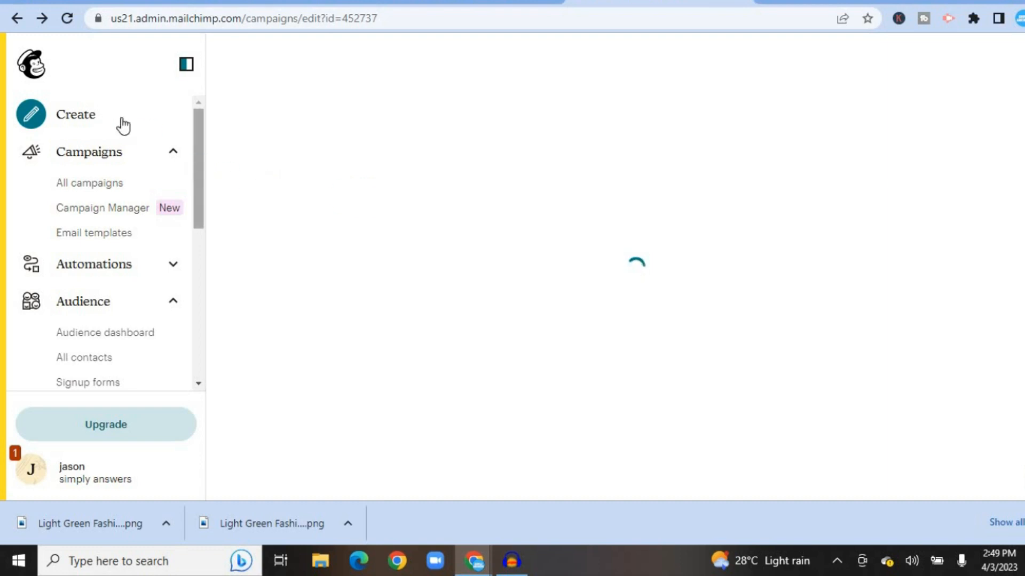
{"action": "left_click", "coordinate": [266, 209]}
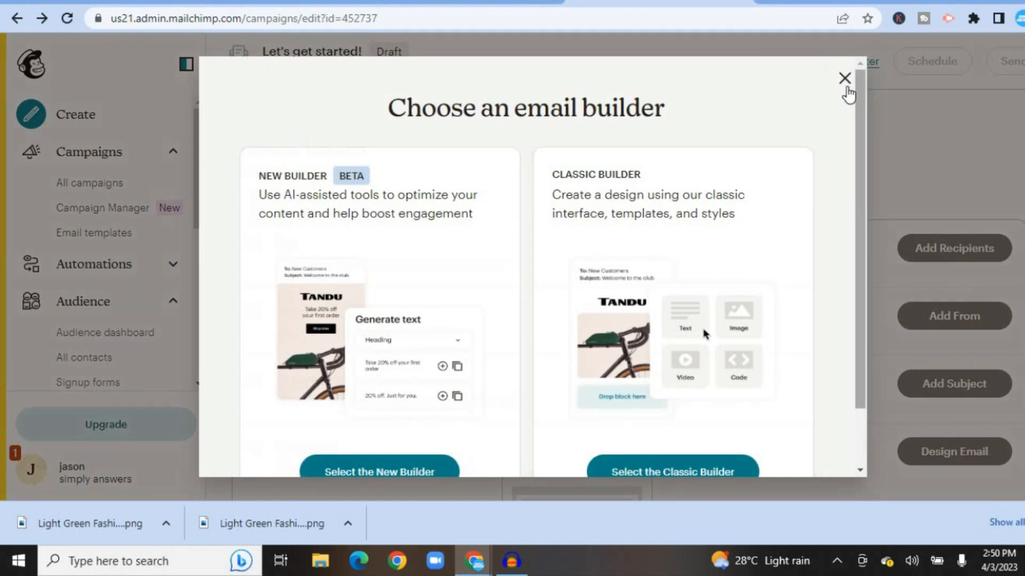
{"action": "left_click", "coordinate": [844, 79]}
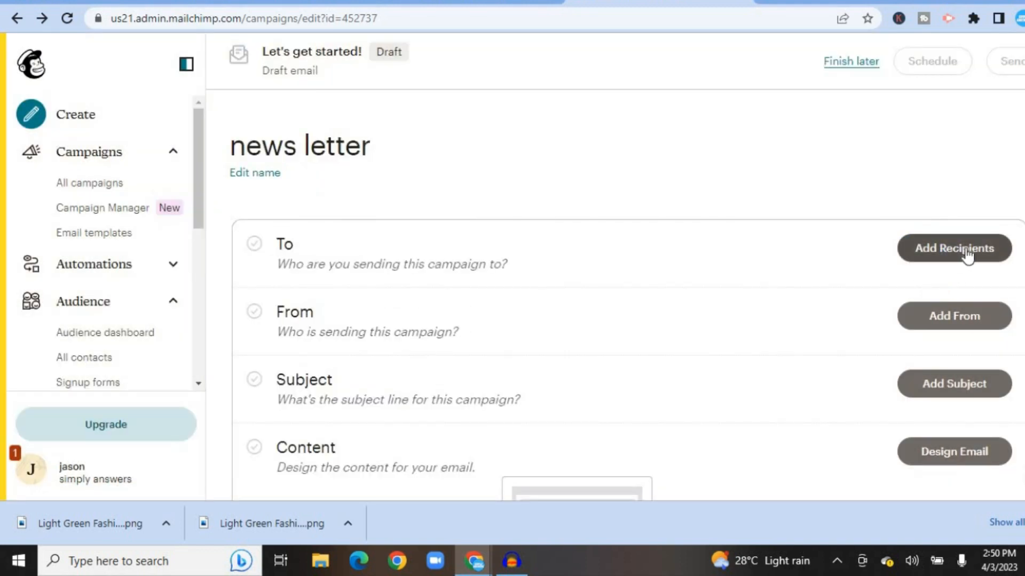
- Fill in the sender's name and email address in the campaign's From section and save them
{"action": "scroll", "coordinate": [727, 257], "scroll_direction": "down", "scroll_amount": 2}
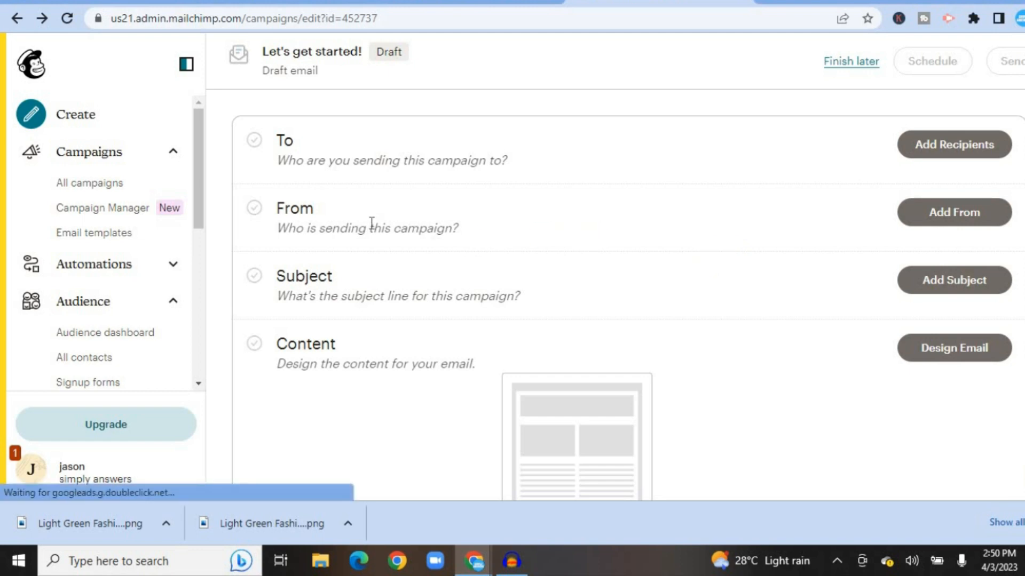
{"action": "left_click", "coordinate": [937, 215]}
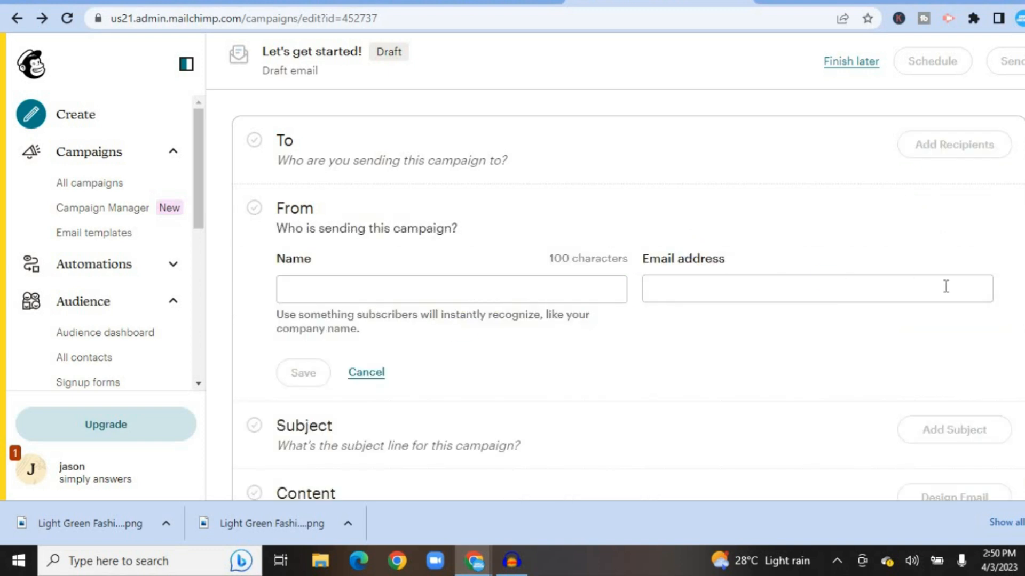
{"action": "scroll", "coordinate": [628, 295], "scroll_direction": "down", "scroll_amount": 5}
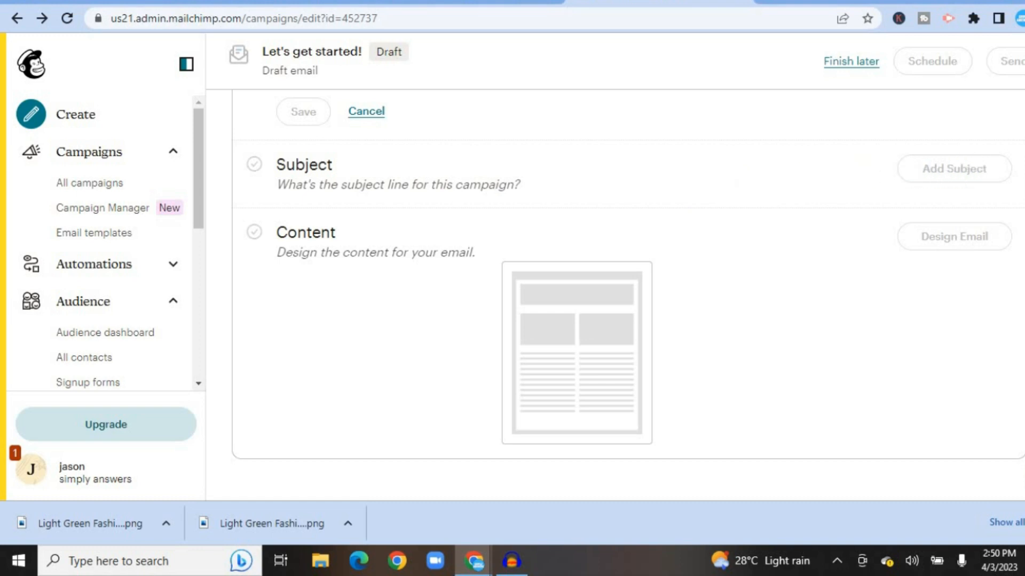
{"action": "scroll", "coordinate": [537, 225], "scroll_direction": "up", "scroll_amount": 4}
{"action": "left_click", "coordinate": [536, 225]}
{"action": "type", "text": "jason"}
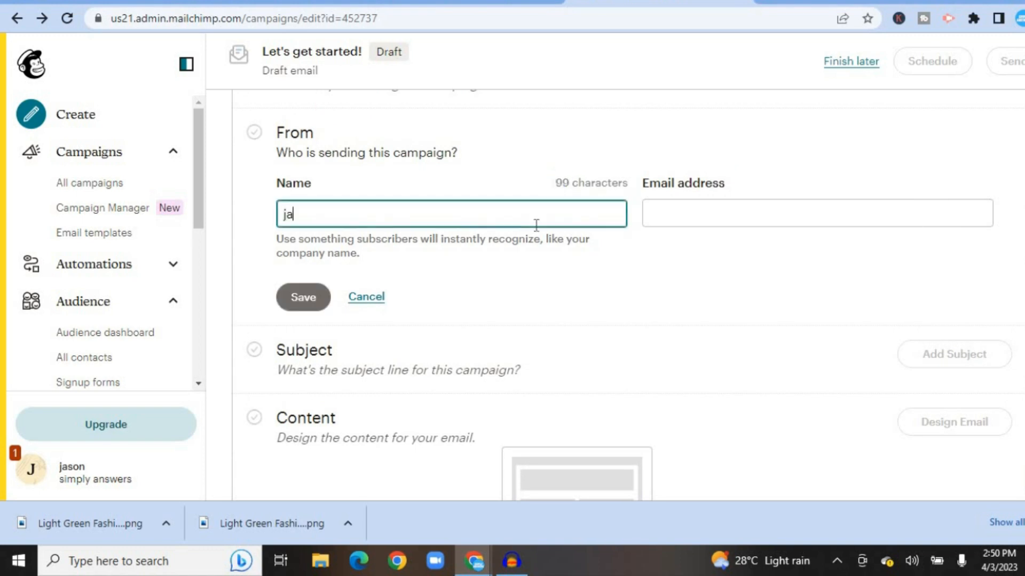
{"action": "key", "text": "Return"}
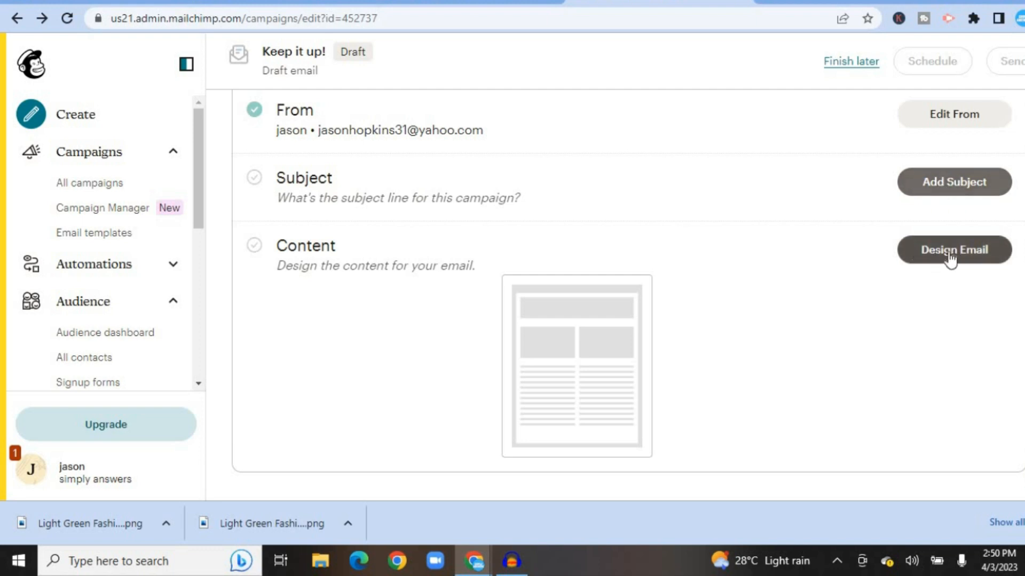
- Start designing the email content in the Classic Builder from a basic layout template
{"action": "left_click", "coordinate": [981, 251]}
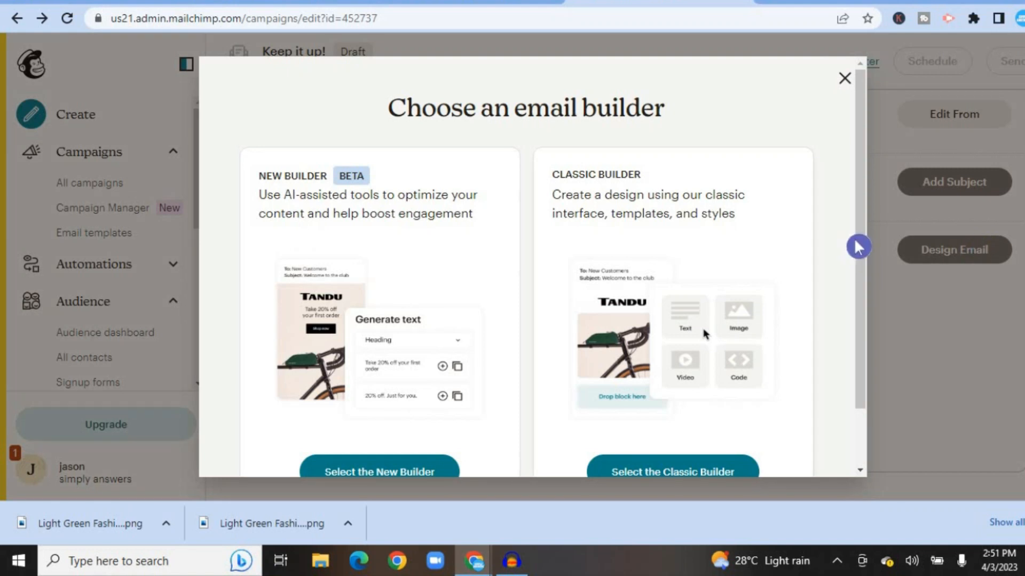
{"action": "left_click_drag", "start_coordinate": [859, 247], "coordinate": [860, 301]}
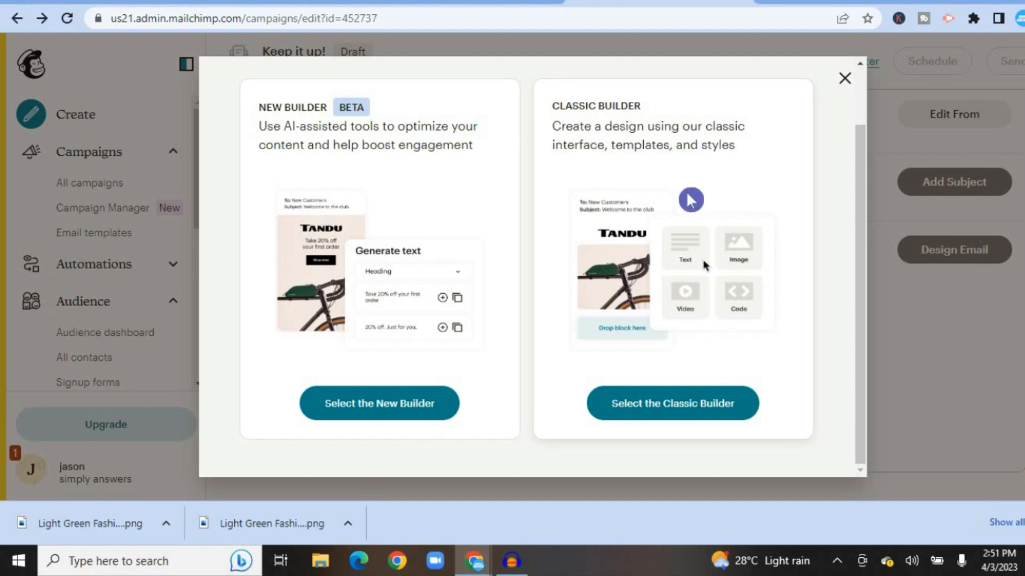
{"action": "left_click", "coordinate": [664, 407]}
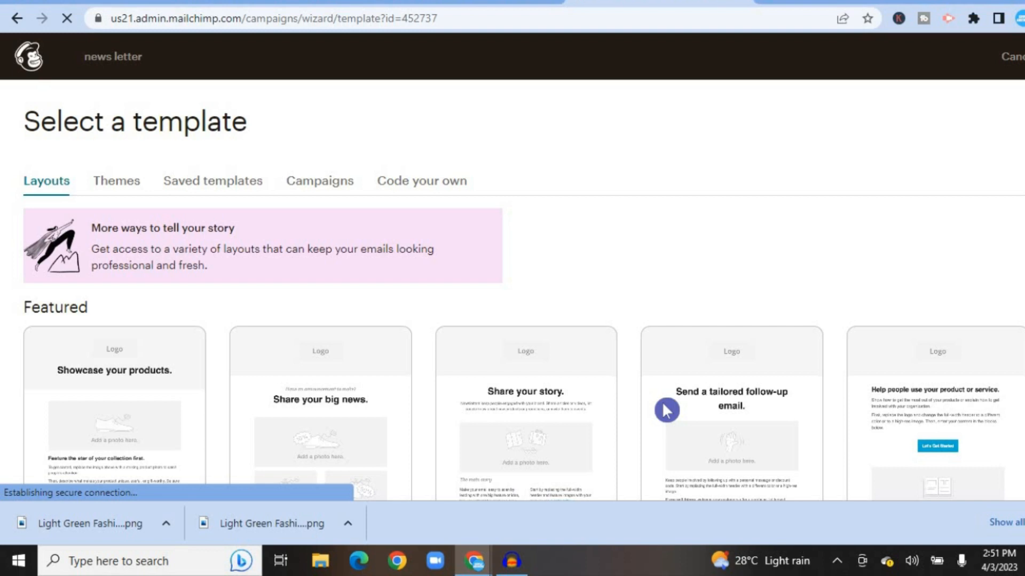
{"action": "scroll", "coordinate": [513, 288], "scroll_direction": "down", "scroll_amount": 5}
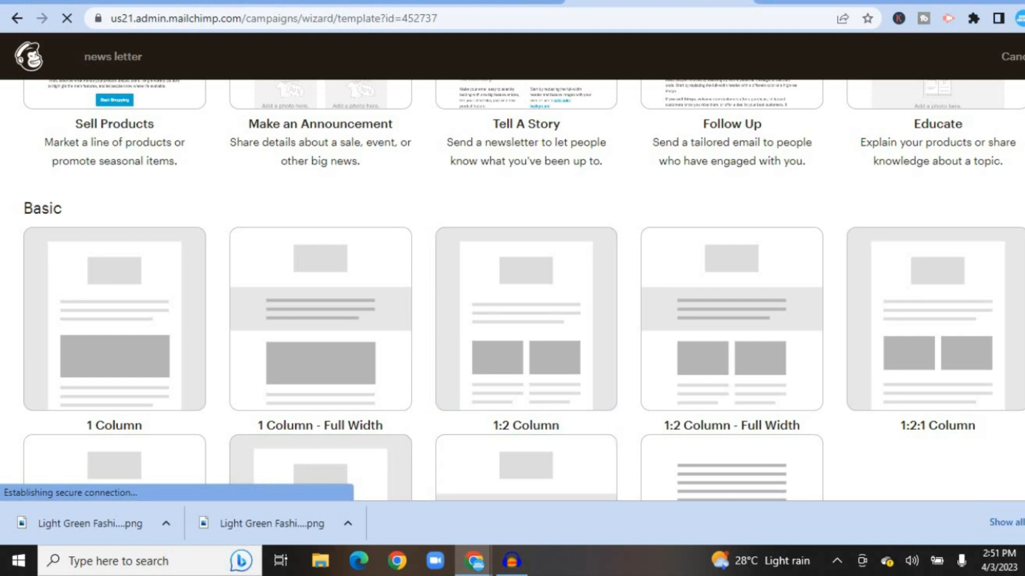
{"action": "scroll", "coordinate": [513, 288], "scroll_direction": "down", "scroll_amount": 3}
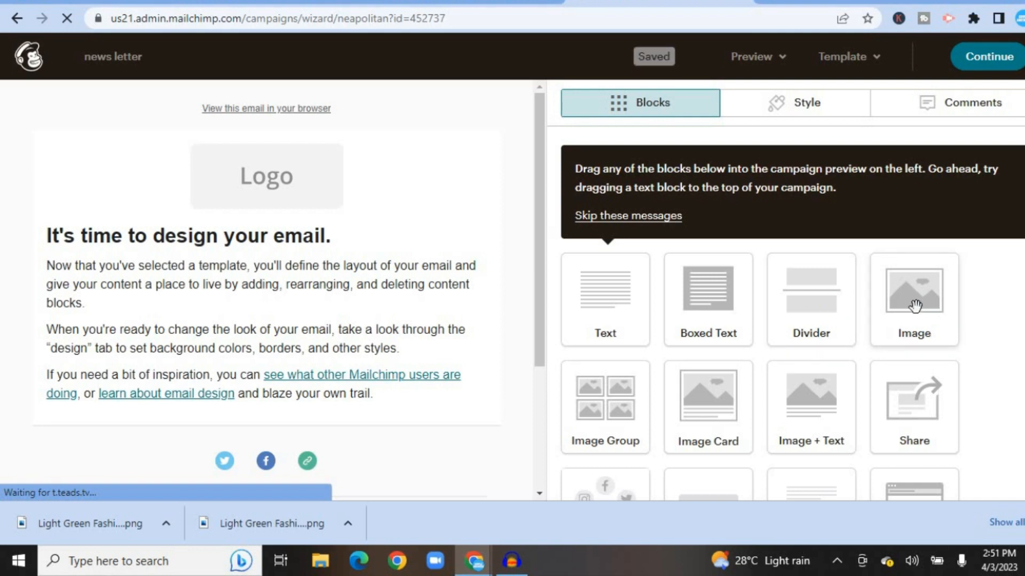
- Add an image block below the logo and upload both Light Green Fashion Email Newsletter PNGs from Downloads to the content studio
{"action": "left_click_drag", "start_coordinate": [915, 305], "coordinate": [330, 220]}
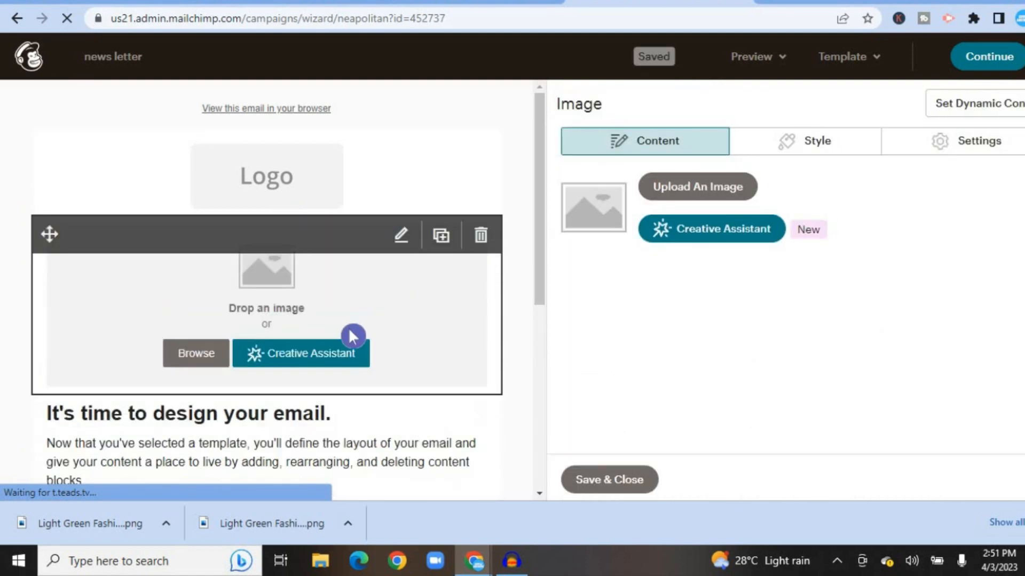
{"action": "left_click", "coordinate": [717, 198]}
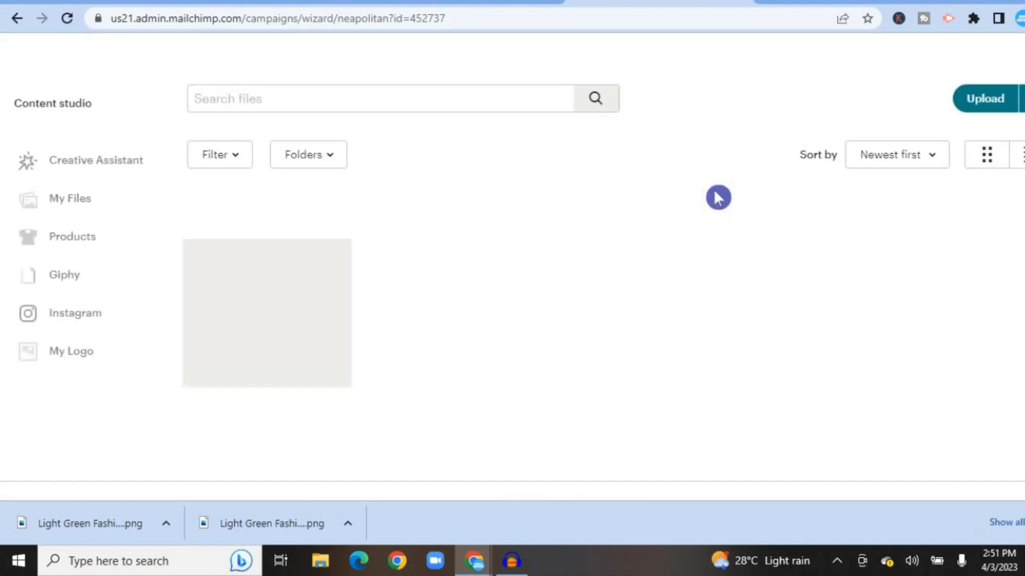
{"action": "left_click", "coordinate": [989, 109]}
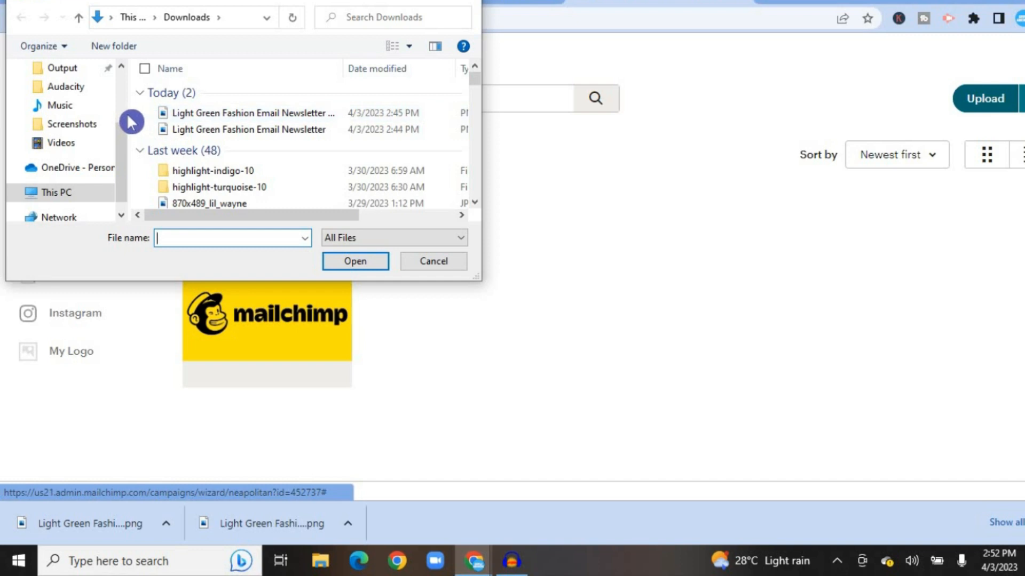
{"action": "left_click_drag", "start_coordinate": [159, 116], "coordinate": [155, 131]}
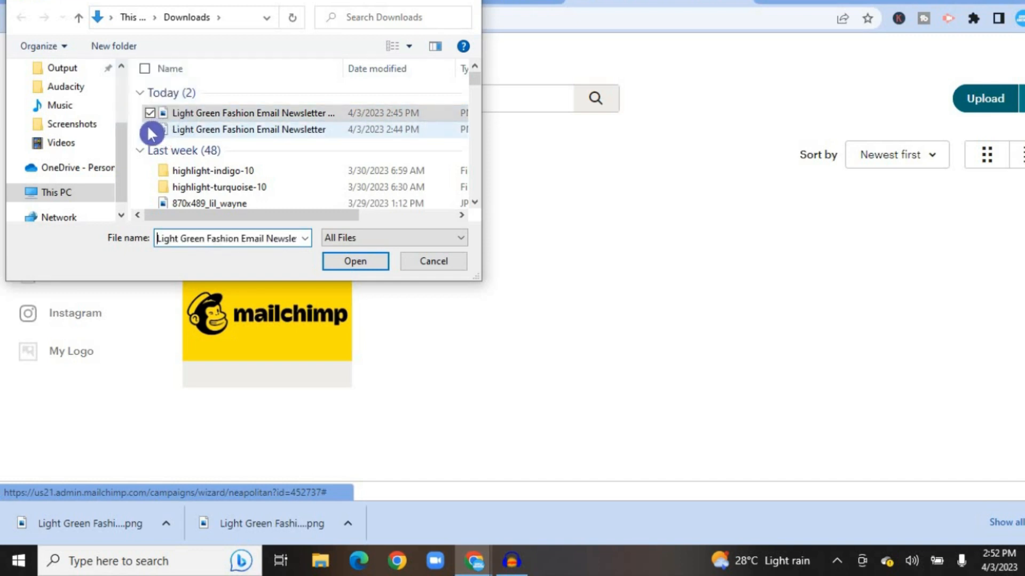
{"action": "left_click", "coordinate": [150, 129]}
{"action": "left_click", "coordinate": [335, 263]}
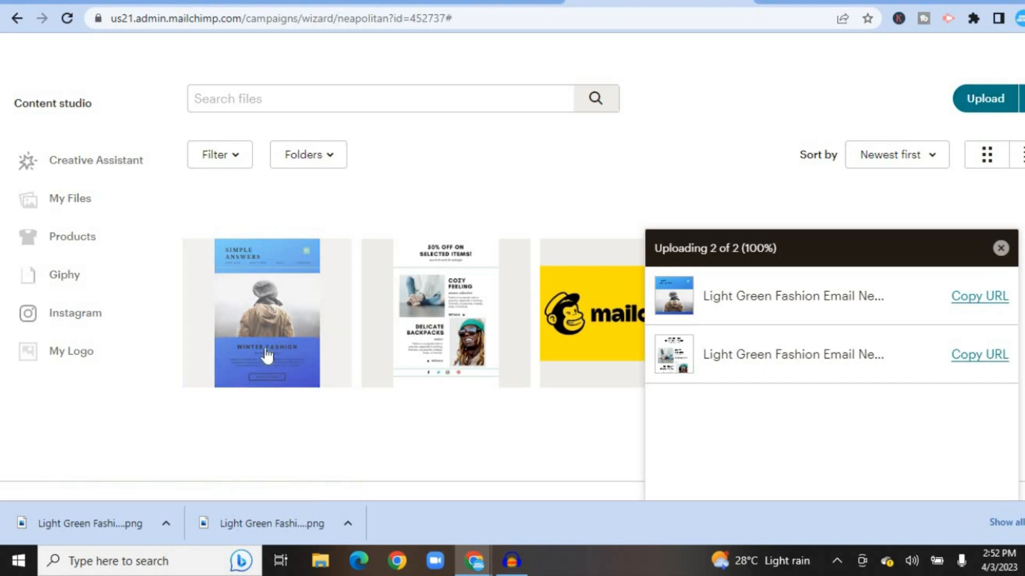
- Insert only the Winter Fashion page, Light Green Fashion Email Newsletter.png, into the image block
{"action": "left_click", "coordinate": [295, 332]}
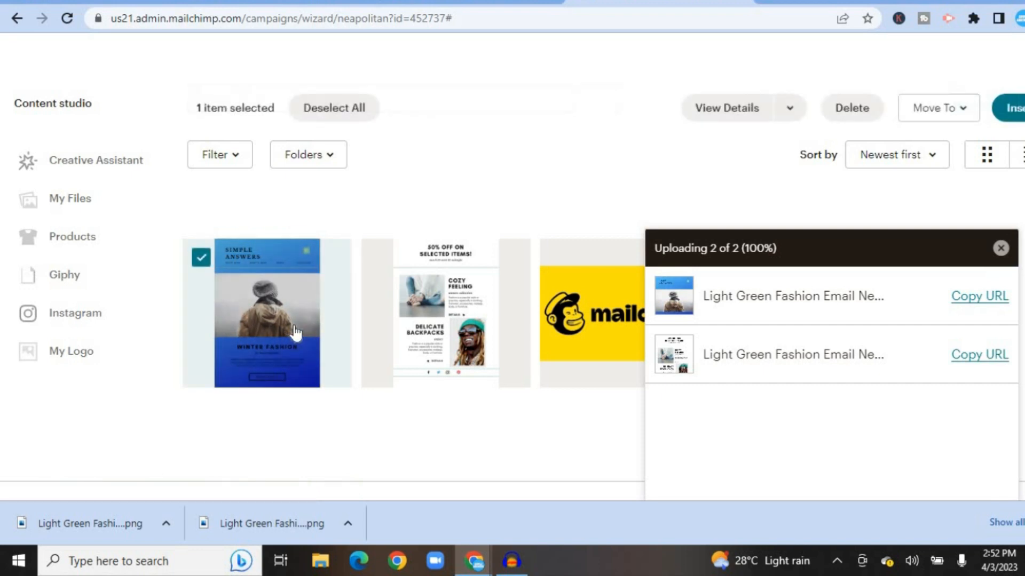
{"action": "left_click", "coordinate": [449, 306]}
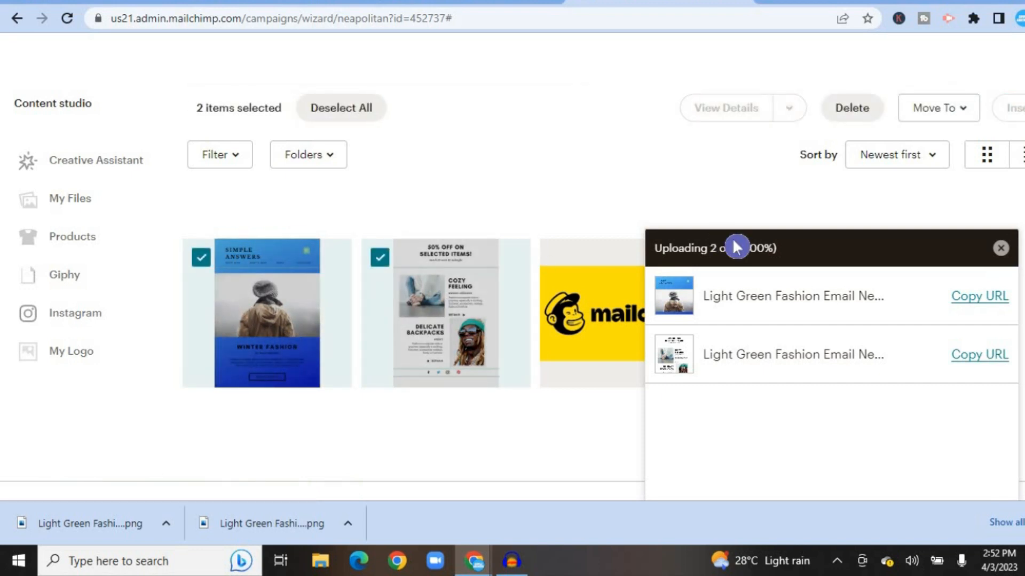
{"action": "left_click", "coordinate": [1001, 249]}
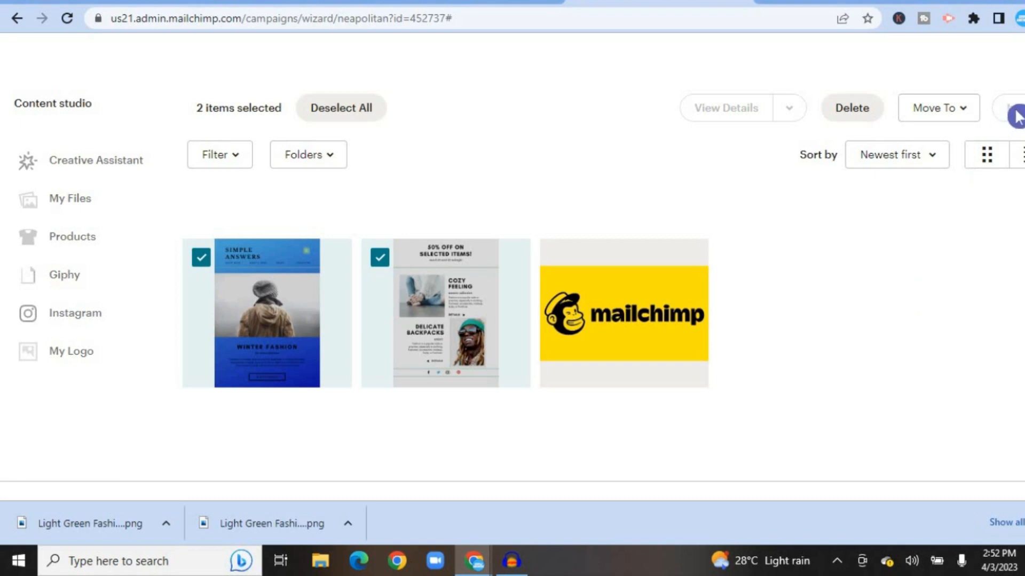
{"action": "left_click", "coordinate": [471, 308]}
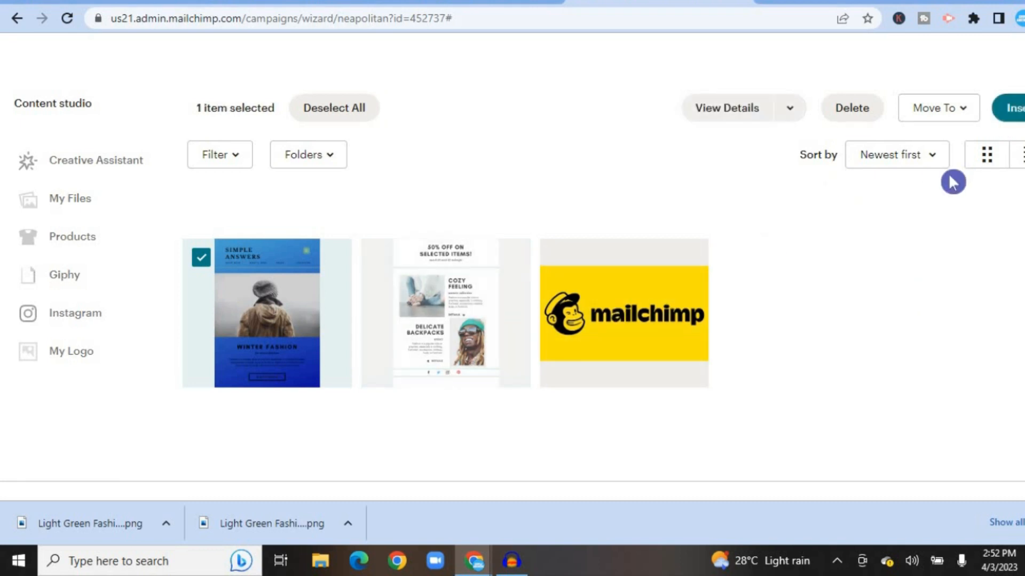
{"action": "left_click", "coordinate": [1017, 109]}
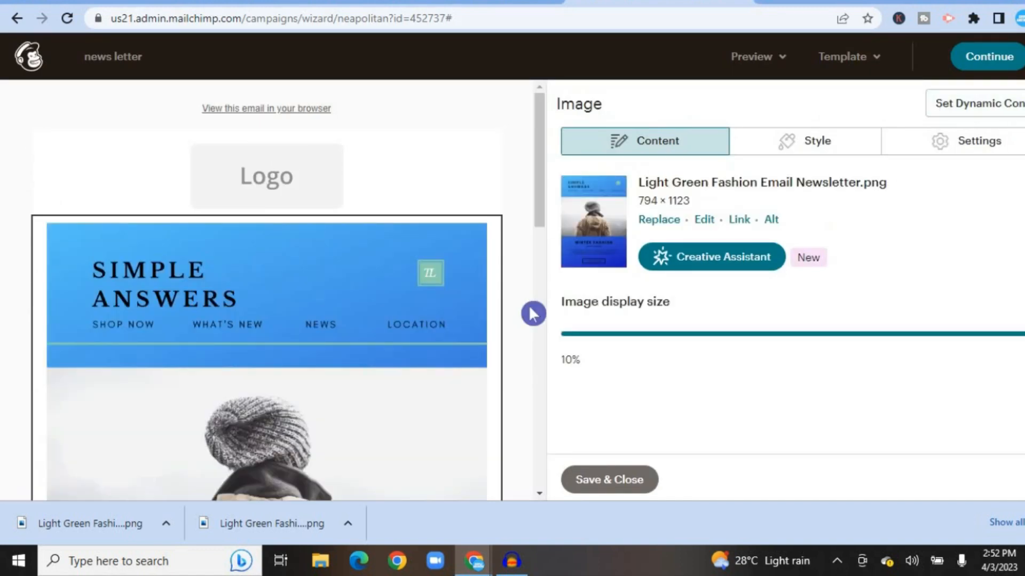
- Delete the "It's time to design your email." text block, and save and close the image block
{"action": "left_click_drag", "start_coordinate": [539, 190], "coordinate": [536, 379]}
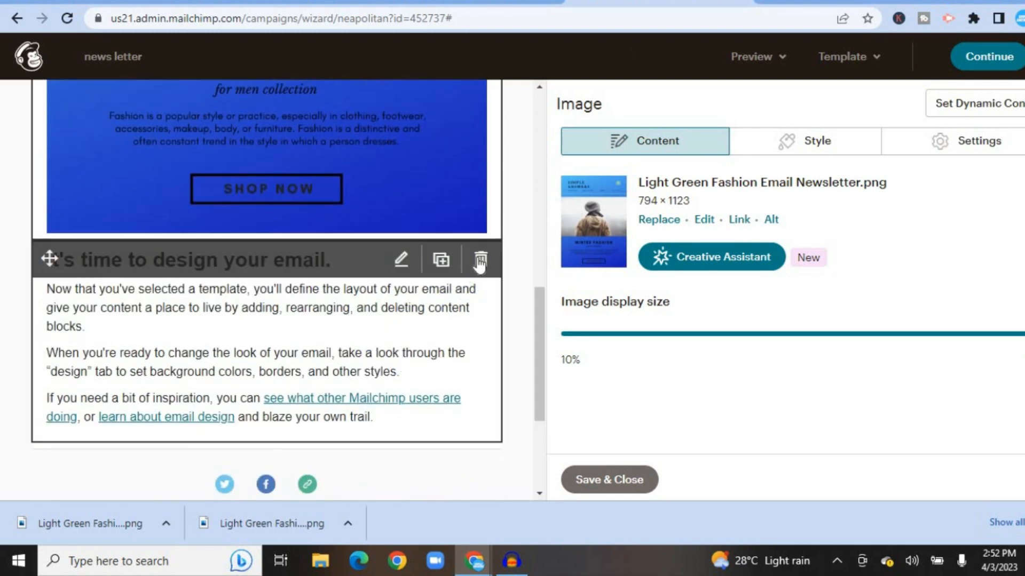
{"action": "left_click", "coordinate": [478, 259]}
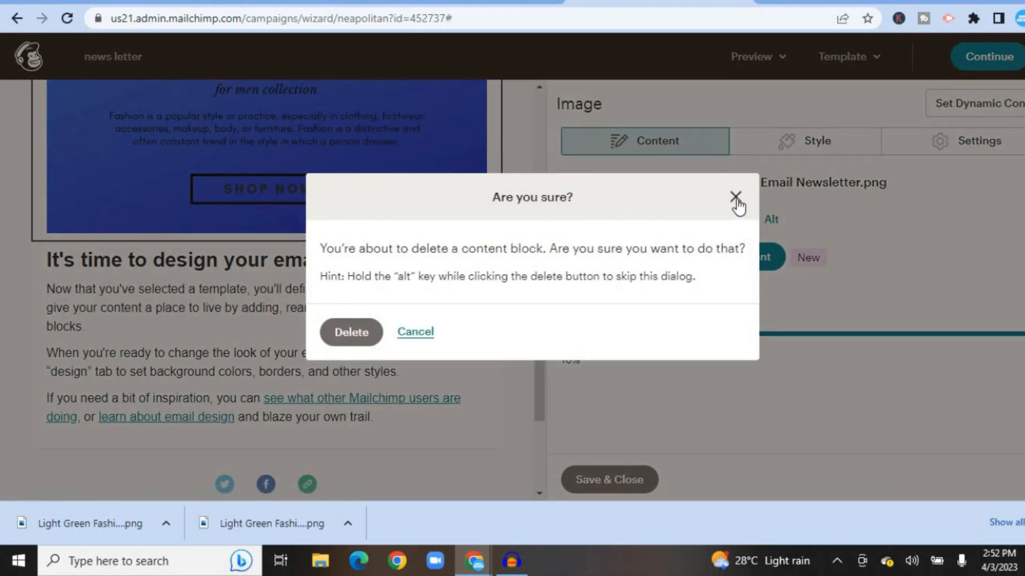
{"action": "left_click", "coordinate": [735, 199]}
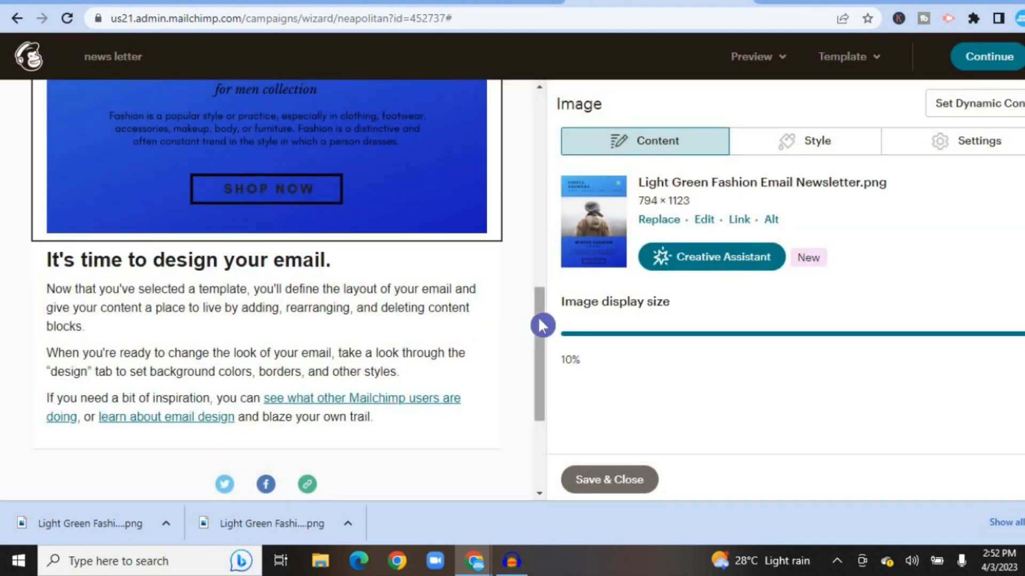
{"action": "left_click", "coordinate": [481, 261]}
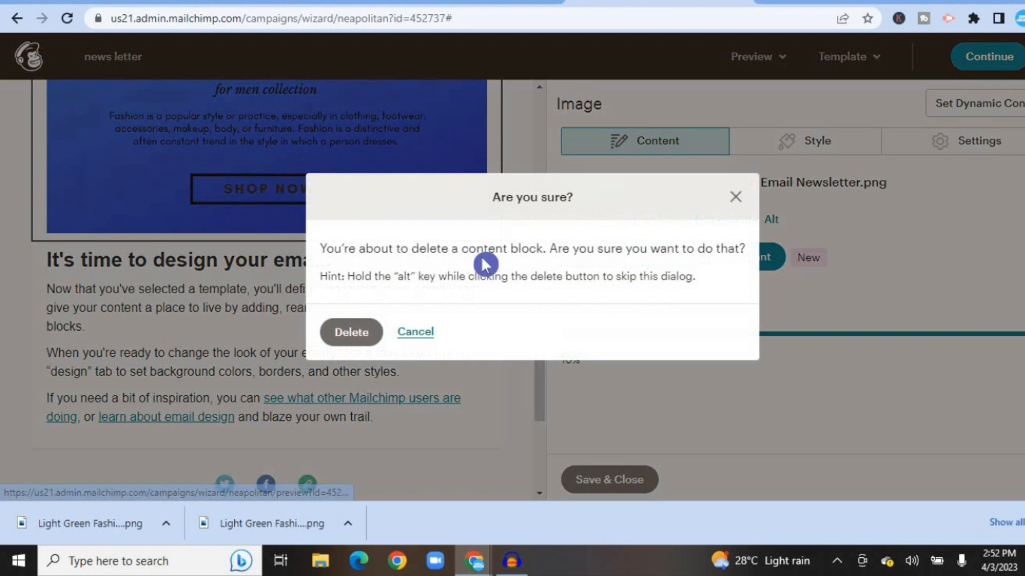
{"action": "left_click", "coordinate": [352, 333]}
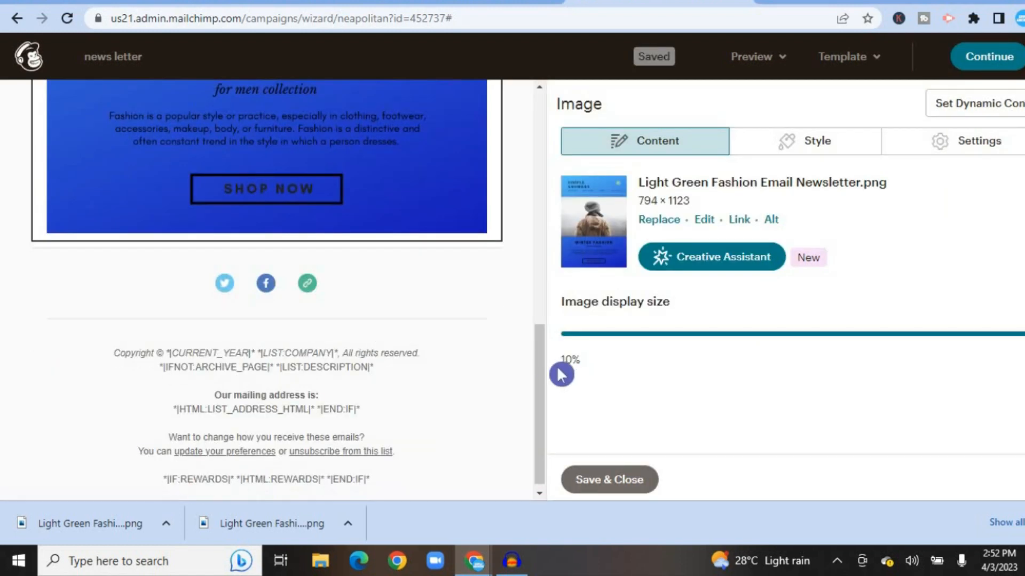
{"action": "left_click_drag", "start_coordinate": [541, 360], "coordinate": [540, 309]}
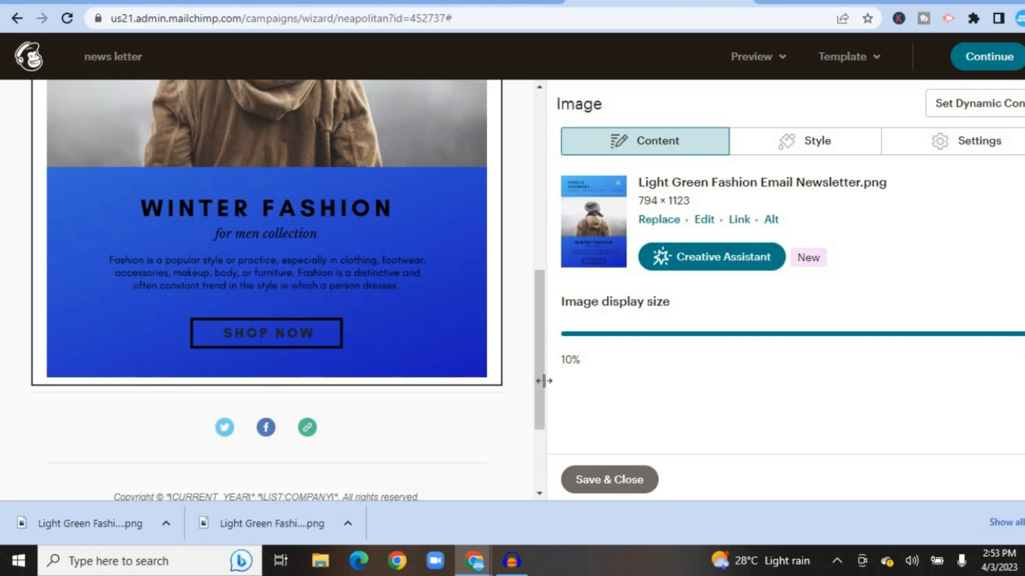
{"action": "left_click", "coordinate": [620, 487]}
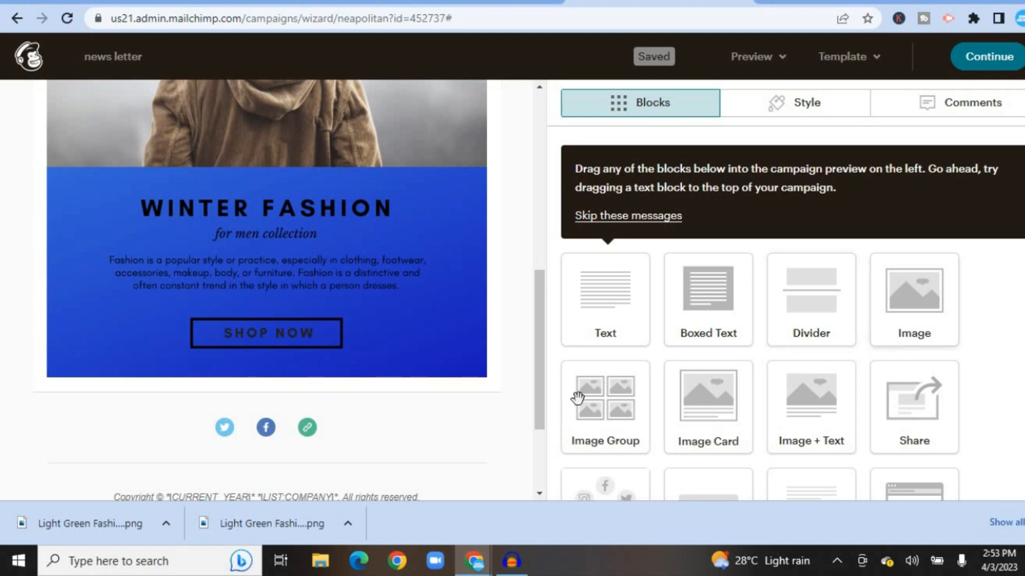
- Add a second image block above the social icons and insert Light Green Fashion Email Newsletter (1).png into it
{"action": "left_click_drag", "start_coordinate": [542, 389], "coordinate": [542, 457]}
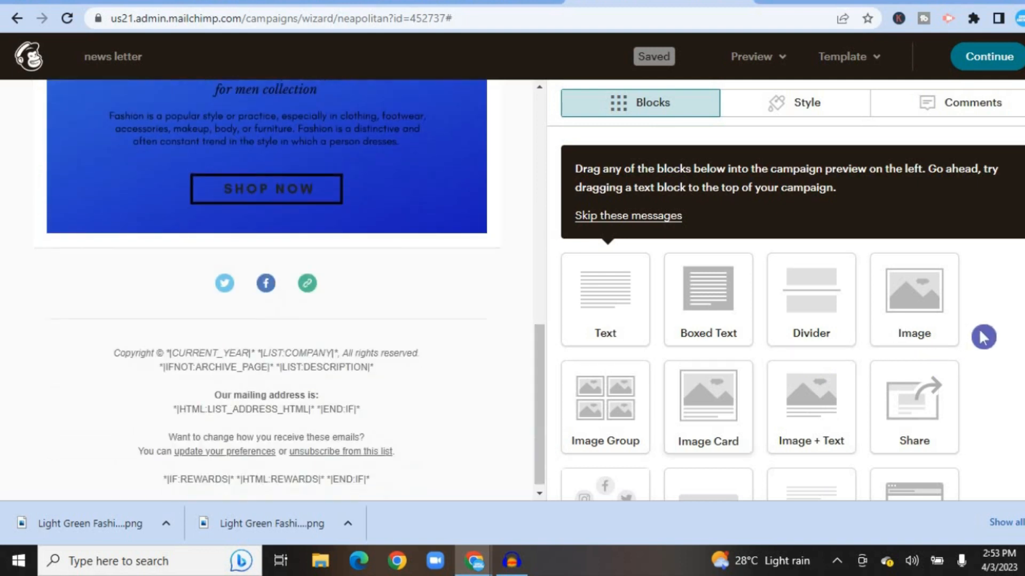
{"action": "left_click_drag", "start_coordinate": [388, 274], "coordinate": [331, 260]}
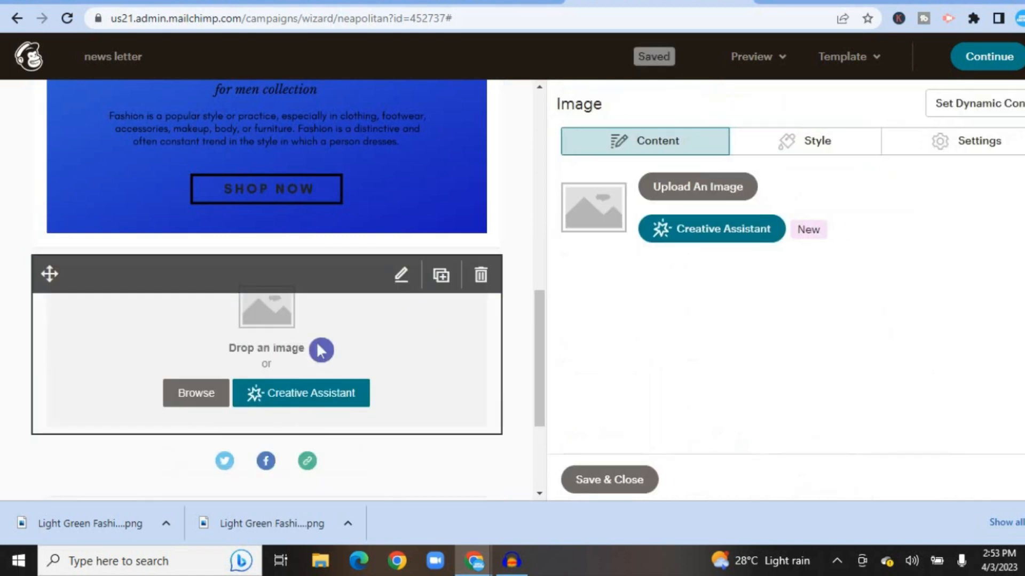
{"action": "left_click", "coordinate": [704, 192]}
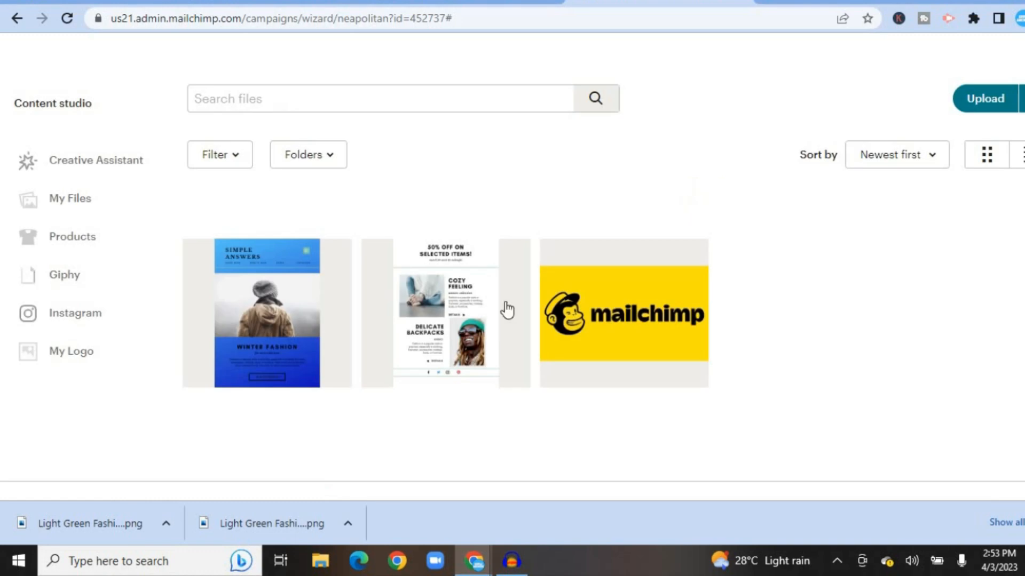
{"action": "left_click", "coordinate": [447, 337]}
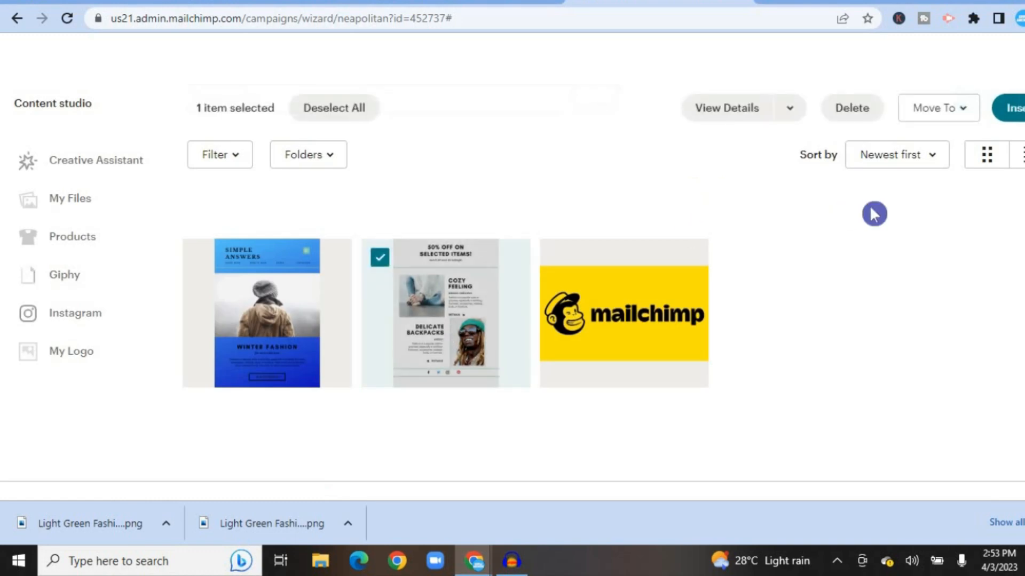
{"action": "left_click", "coordinate": [1016, 109]}
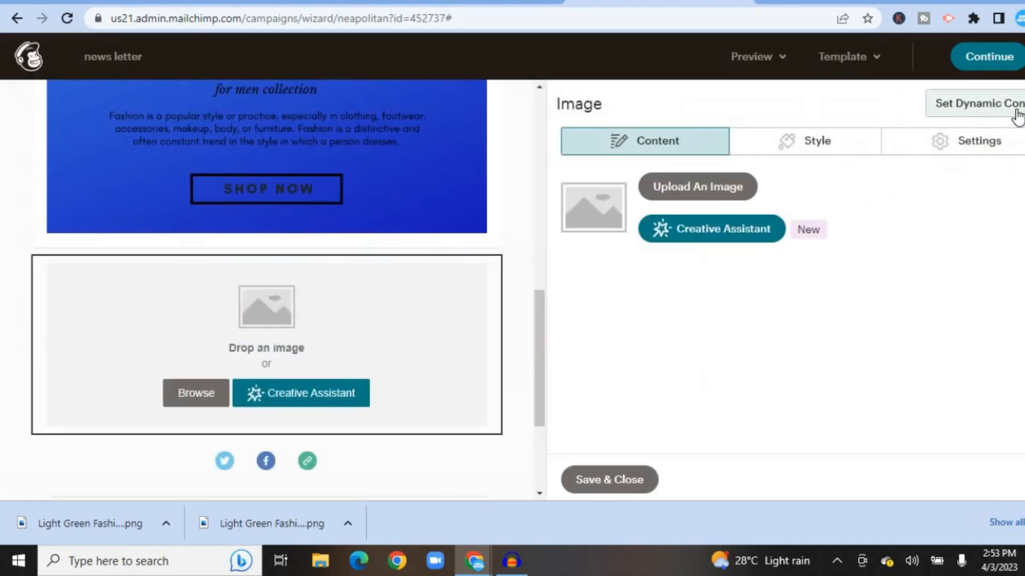
- Examine the link options for the Winter Fashion image without adding a web address
{"action": "left_click_drag", "start_coordinate": [542, 314], "coordinate": [540, 285]}
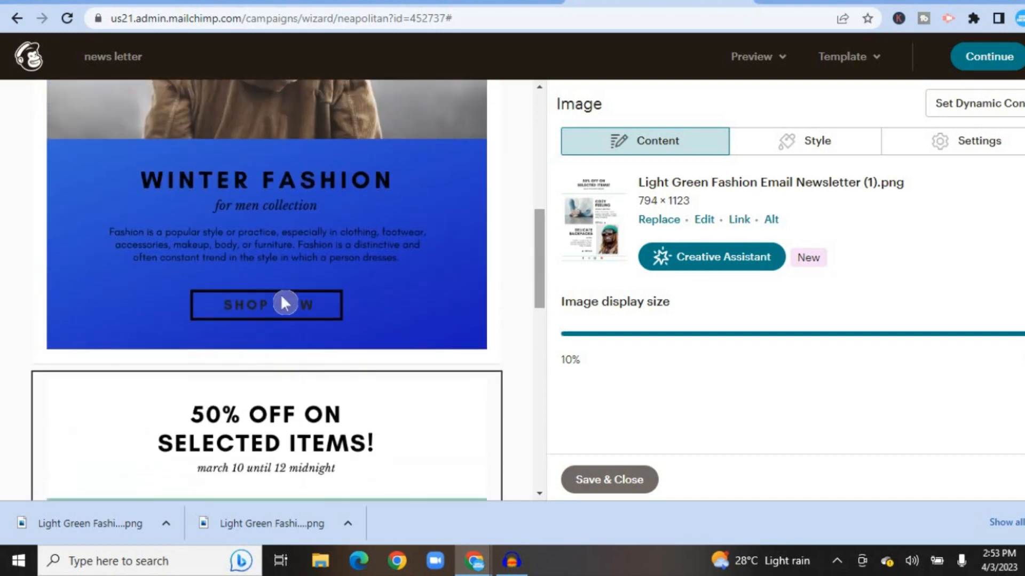
{"action": "left_click", "coordinate": [336, 308]}
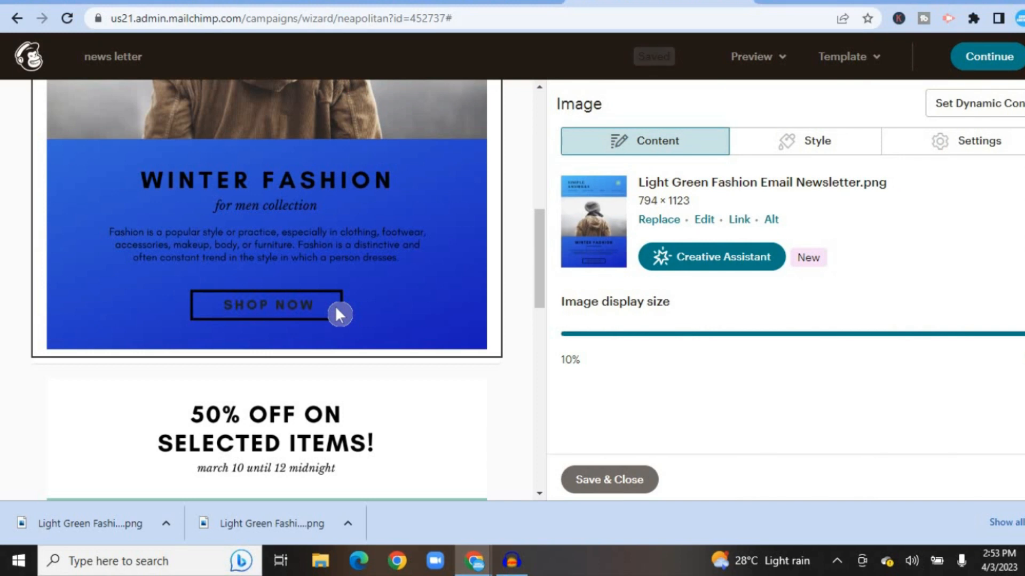
{"action": "left_click", "coordinate": [738, 220]}
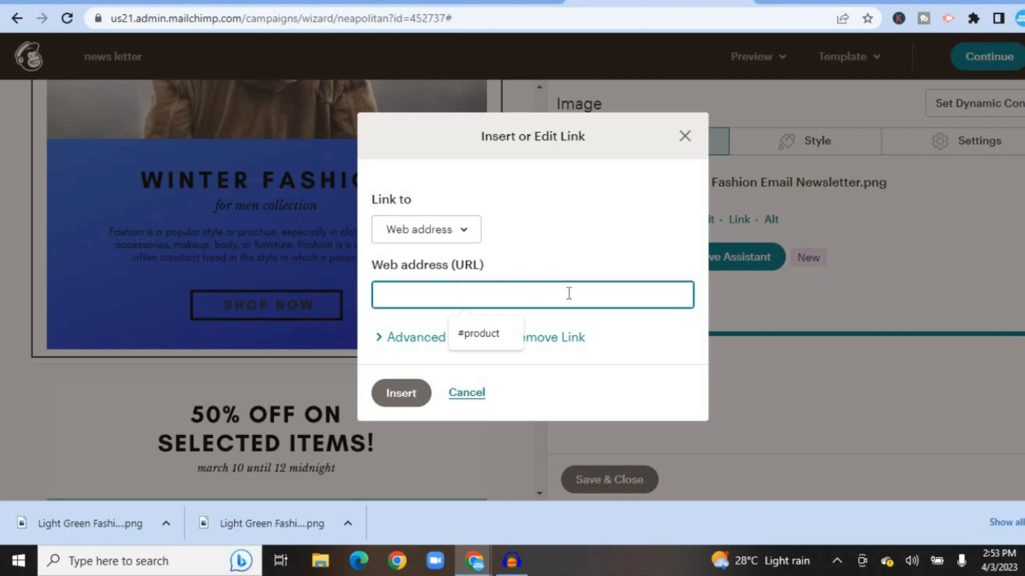
{"action": "left_click", "coordinate": [685, 137]}
- Save and close the second newsletter image, the one with the 50% off offer
{"action": "scroll", "coordinate": [535, 323], "scroll_direction": "down", "scroll_amount": 1}
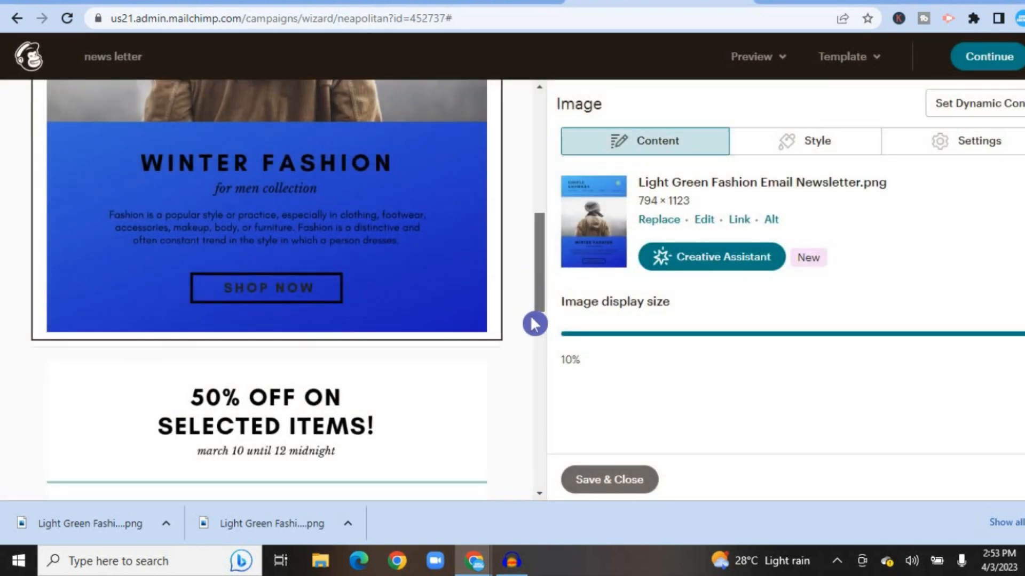
{"action": "scroll", "coordinate": [535, 323], "scroll_direction": "down", "scroll_amount": 6}
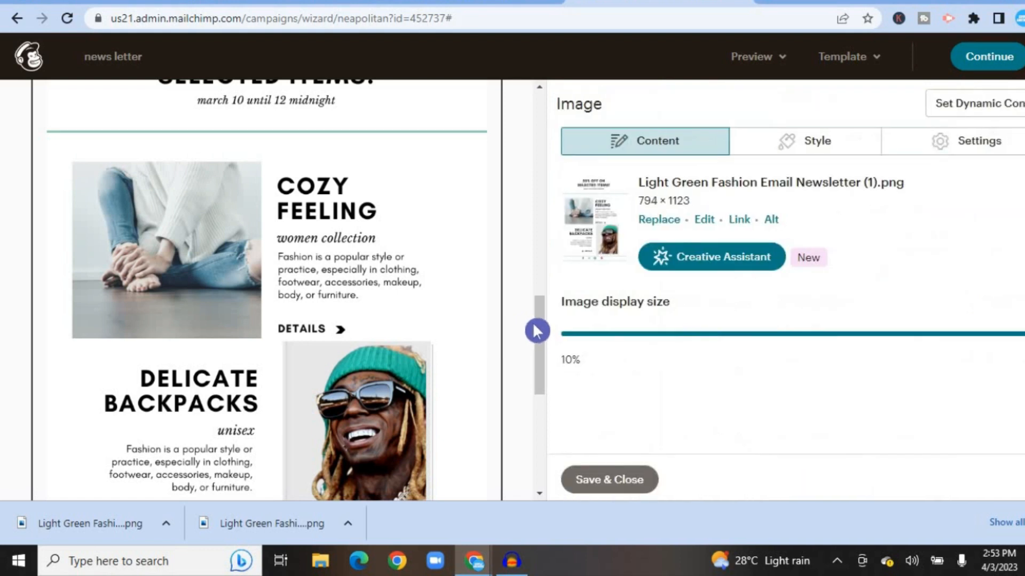
{"action": "left_click_drag", "start_coordinate": [535, 336], "coordinate": [608, 473]}
{"action": "left_click", "coordinate": [608, 480]}
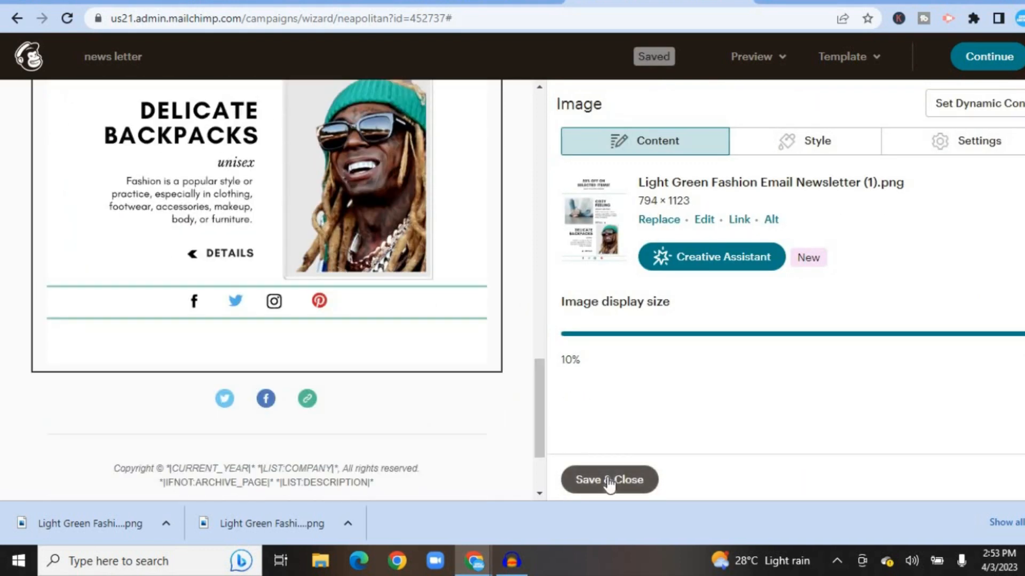
- Check the Social Follow block's services, delete the copyright footer block below it, and save and close the block settings
{"action": "left_click", "coordinate": [315, 421]}
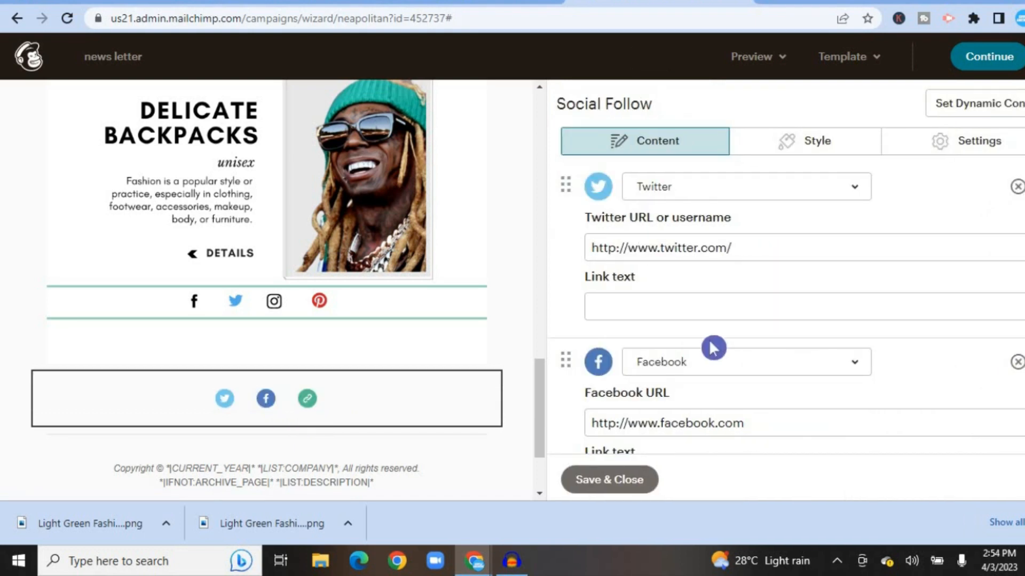
{"action": "scroll", "coordinate": [574, 415], "scroll_direction": "down", "scroll_amount": 7}
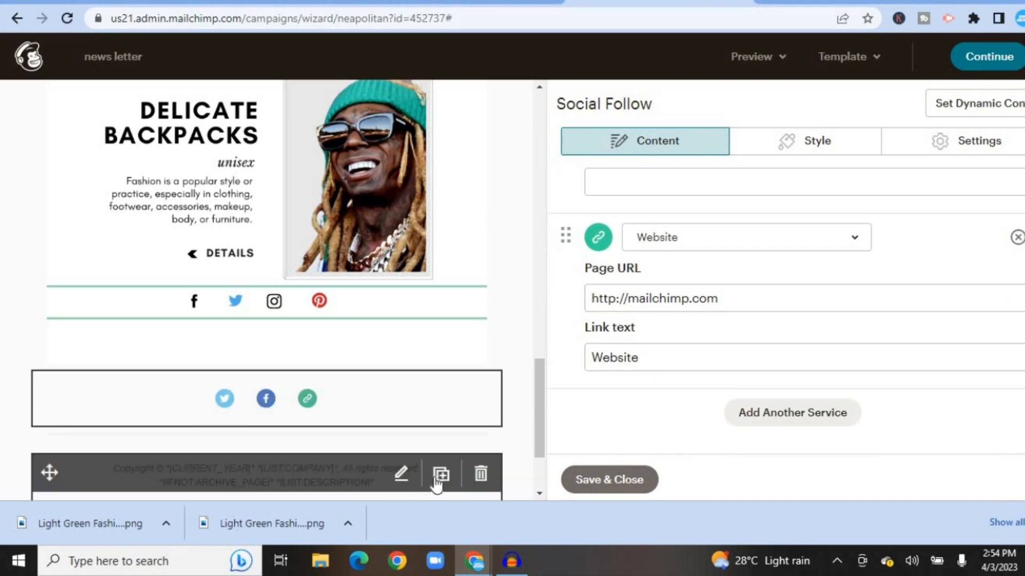
{"action": "left_click", "coordinate": [481, 477]}
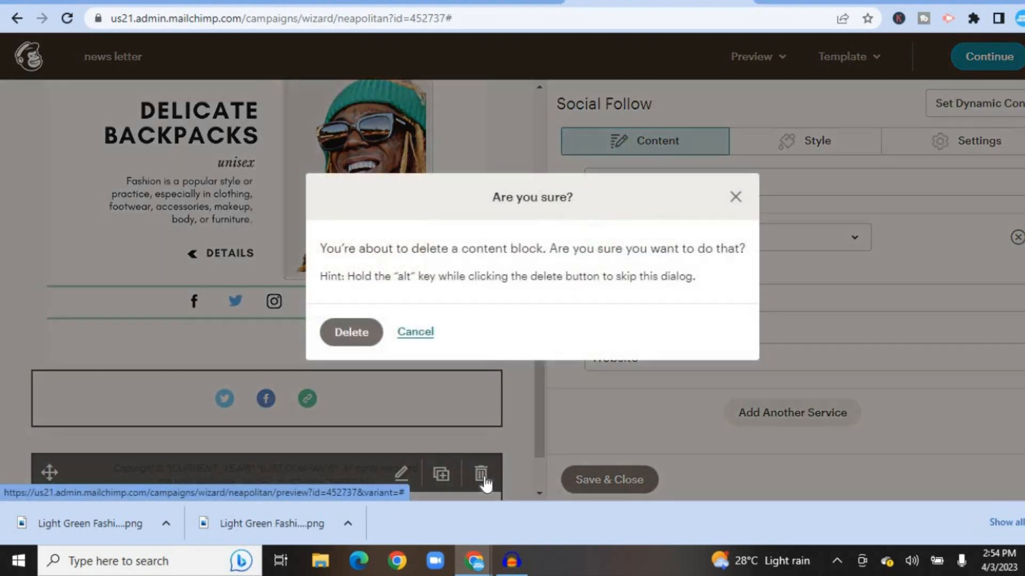
{"action": "left_click", "coordinate": [356, 336]}
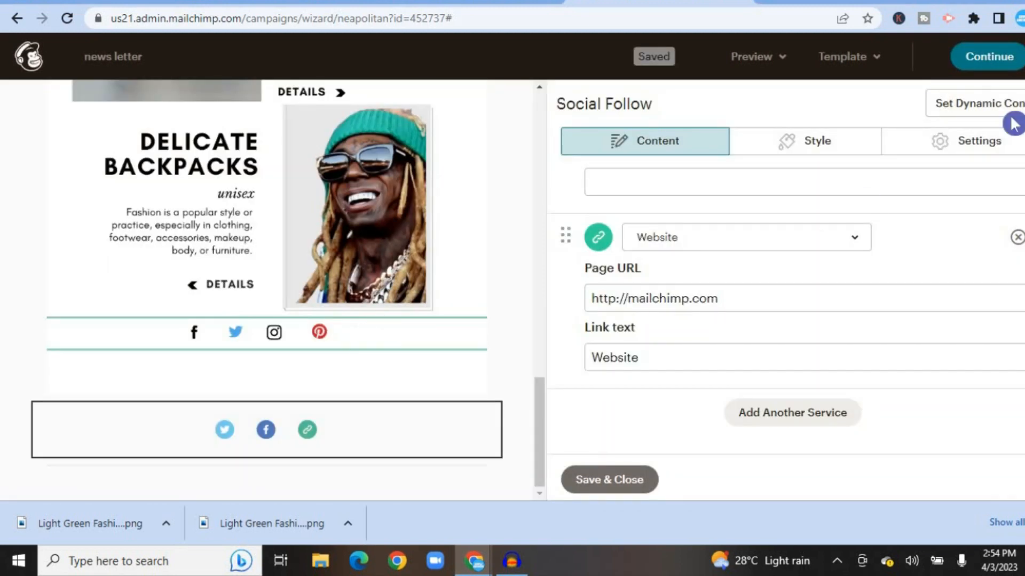
{"action": "left_click", "coordinate": [628, 481]}
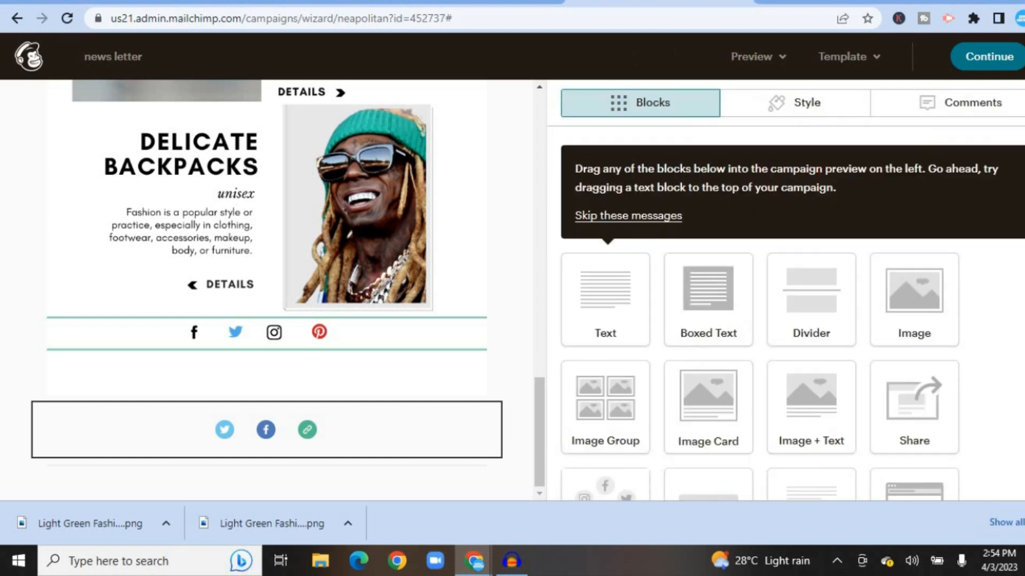
- Continue to the campaign draft without making the Classic Builder the default editor, and review its Content section
{"action": "left_click", "coordinate": [985, 67]}
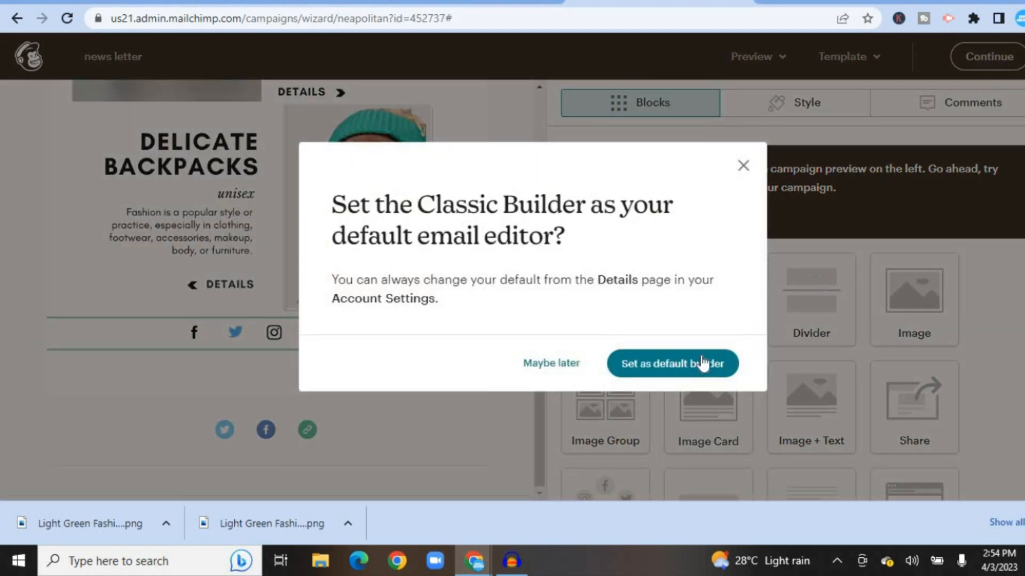
{"action": "left_click", "coordinate": [619, 363]}
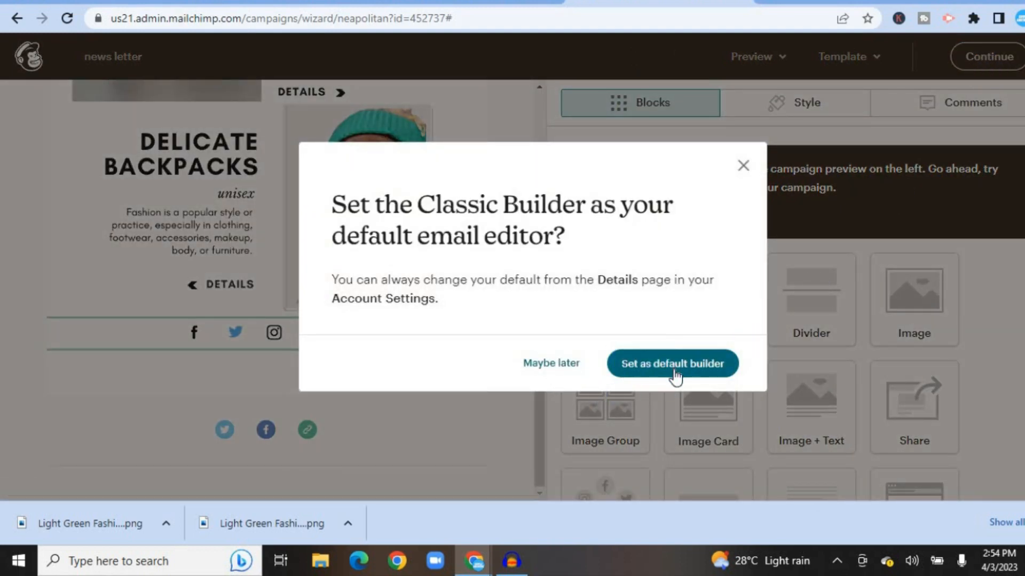
{"action": "left_click", "coordinate": [539, 365]}
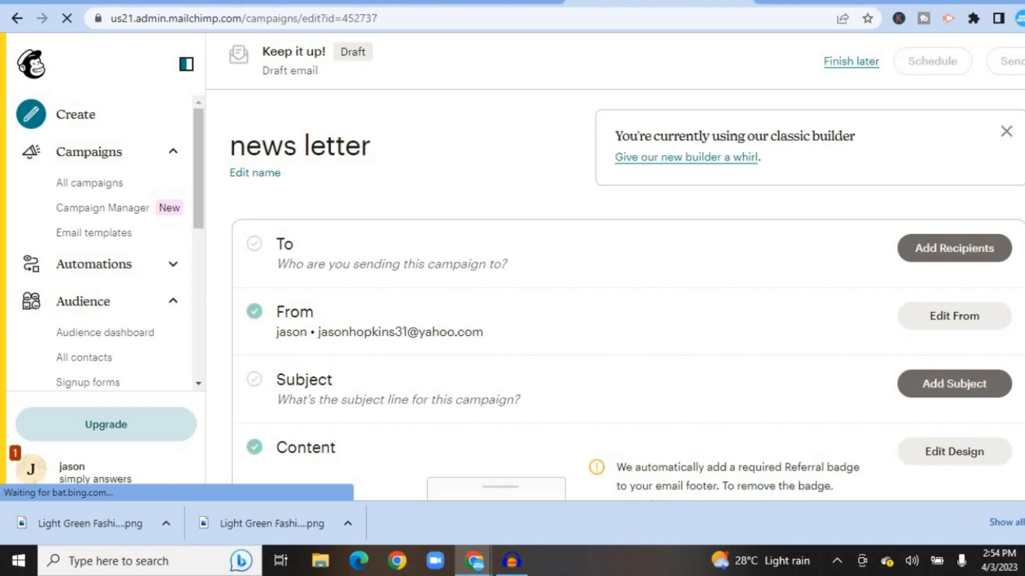
{"action": "scroll", "coordinate": [627, 296], "scroll_direction": "down", "scroll_amount": 5}
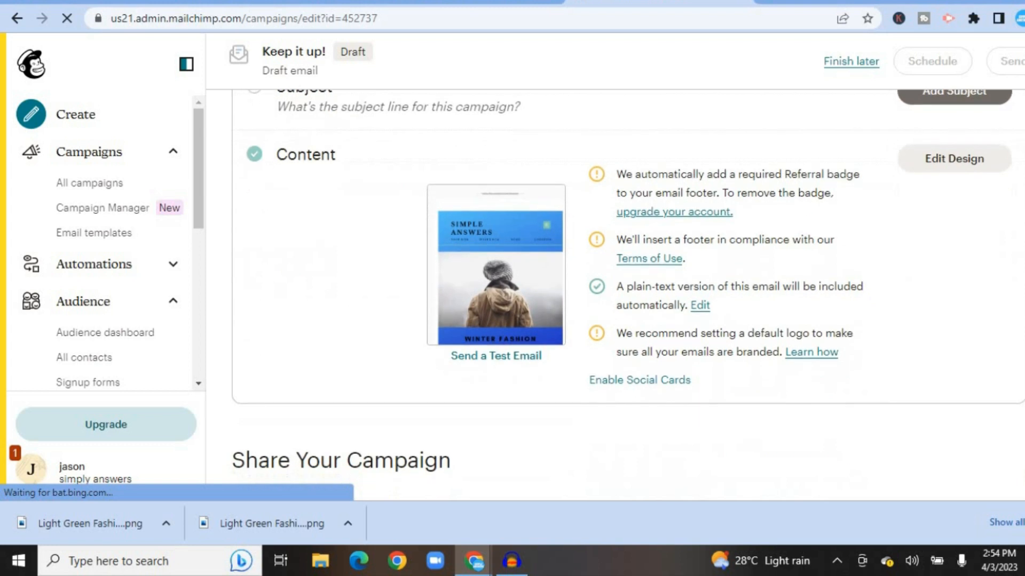